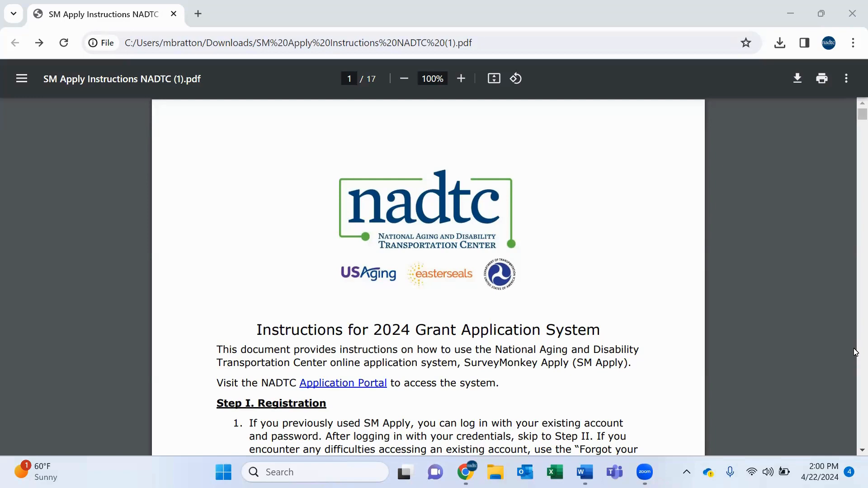
Open the NADTC Application Portal link from the grant application instructions PDF.
scroll(684, 314, "down", 3)
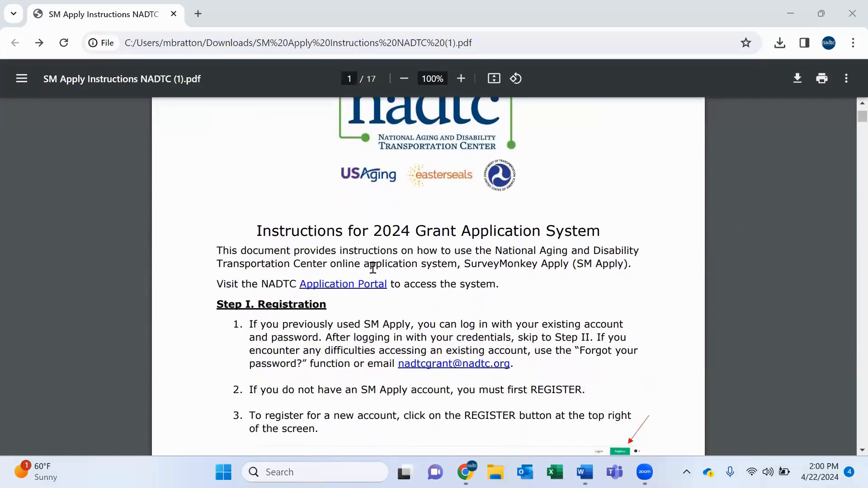
left_click(354, 289)
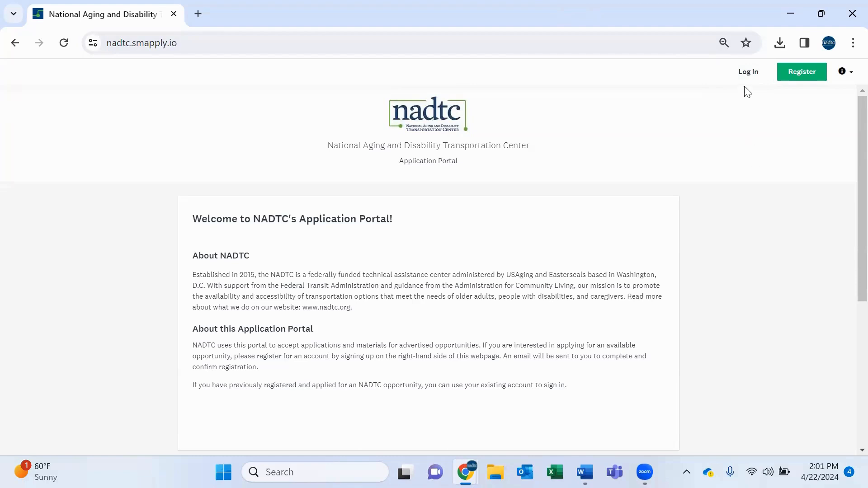
left_click(749, 72)
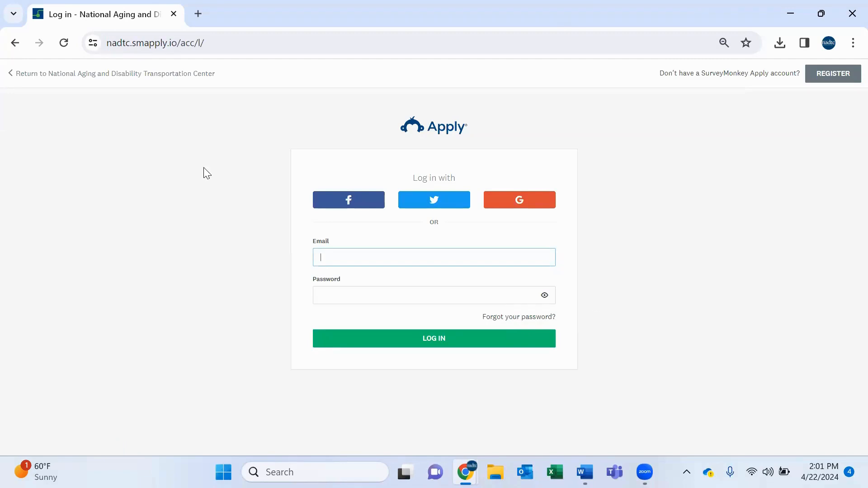
left_click(17, 79)
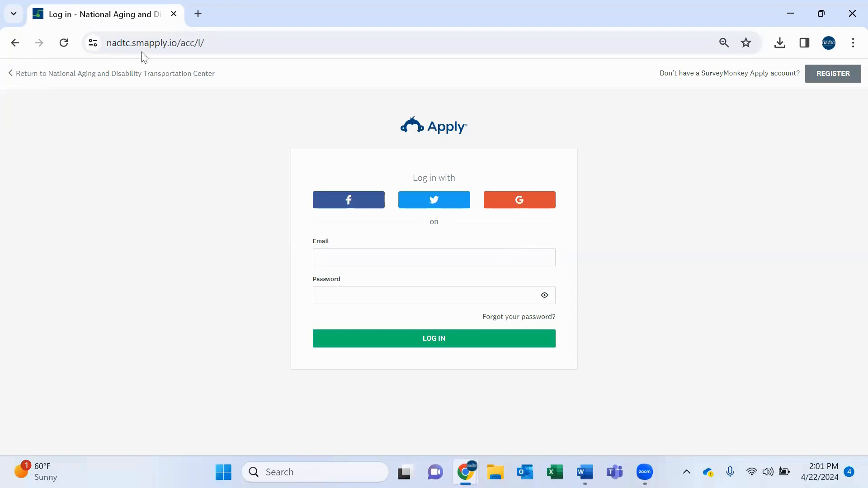
left_click(127, 73)
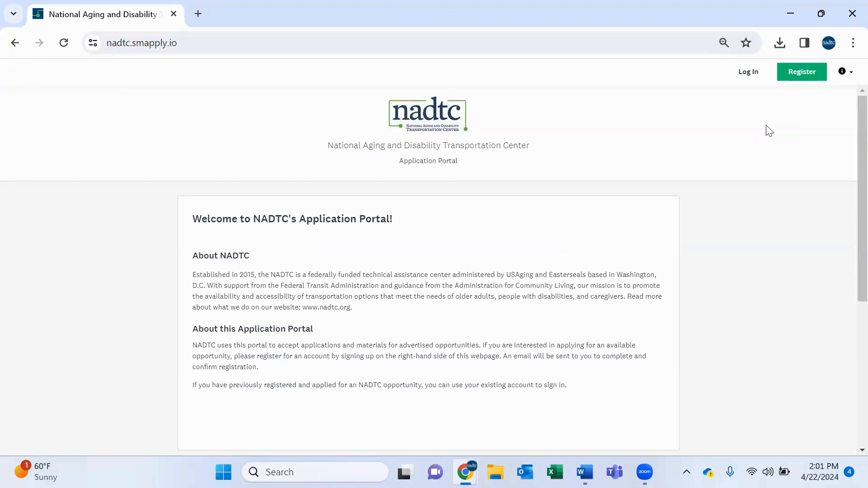
Open the applicant registration form and enter the applicant's first and last name.
left_click(803, 71)
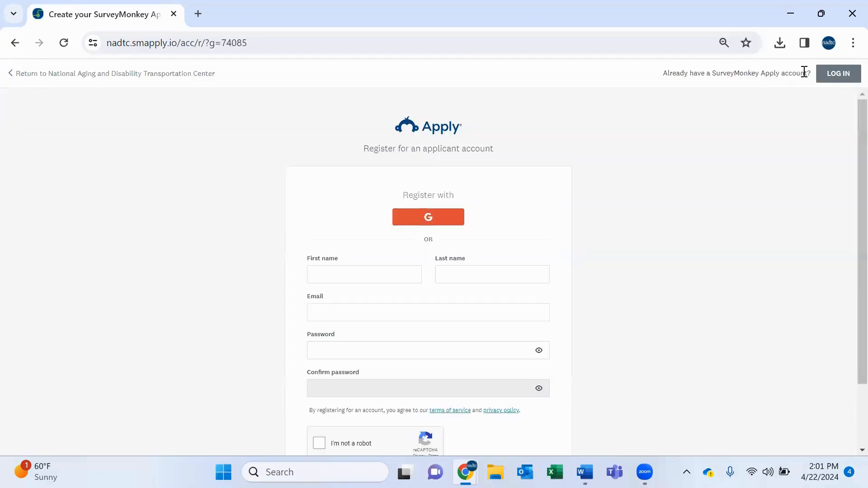
scroll(374, 275, "down", 1)
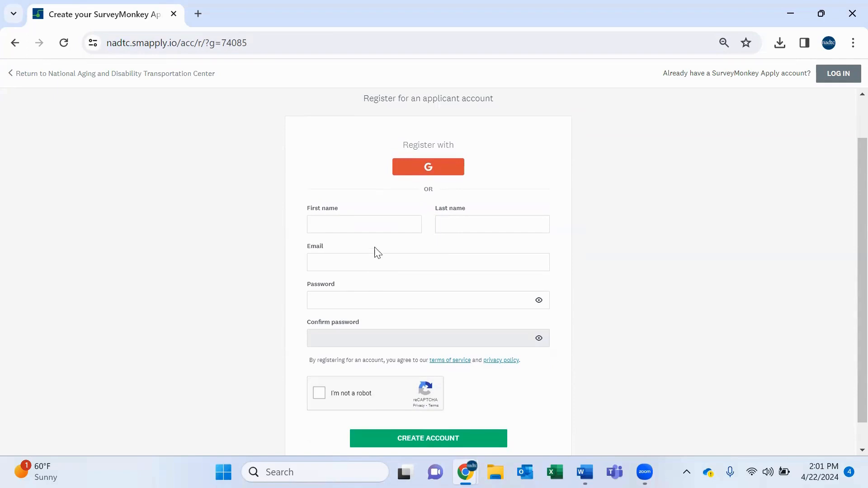
left_click(382, 230)
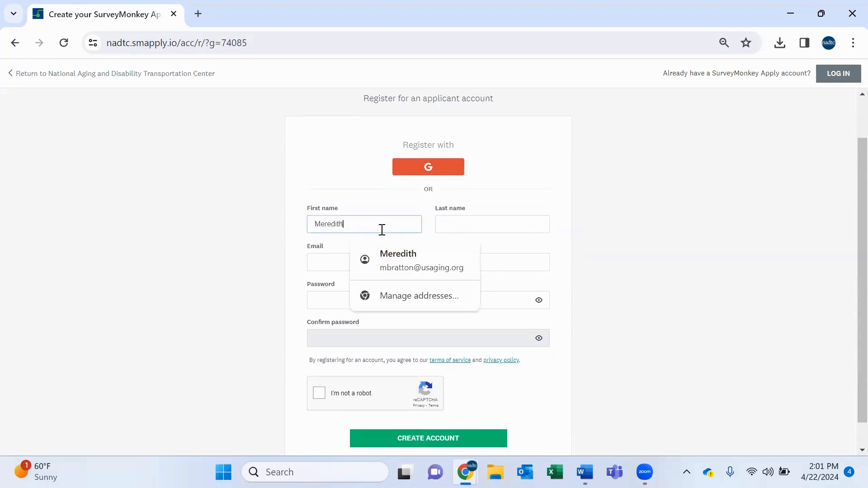
key("Tab")
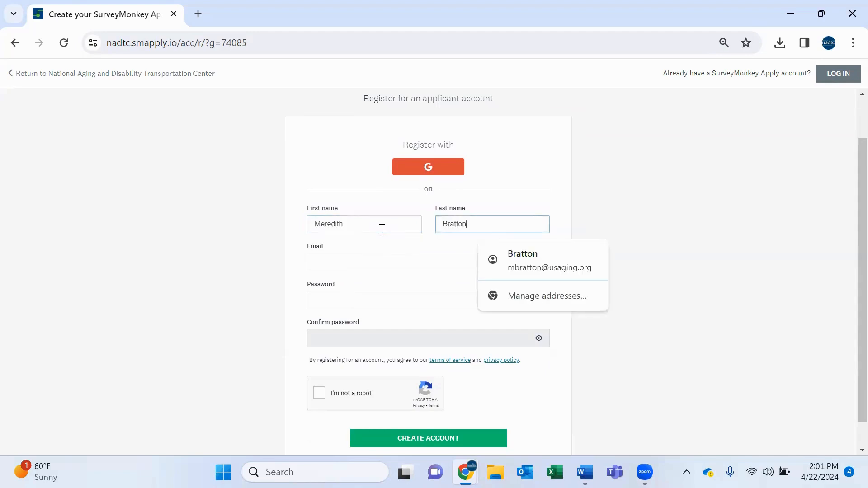
Fill in the applicant's e-mail address on the registration form.
key("Tab")
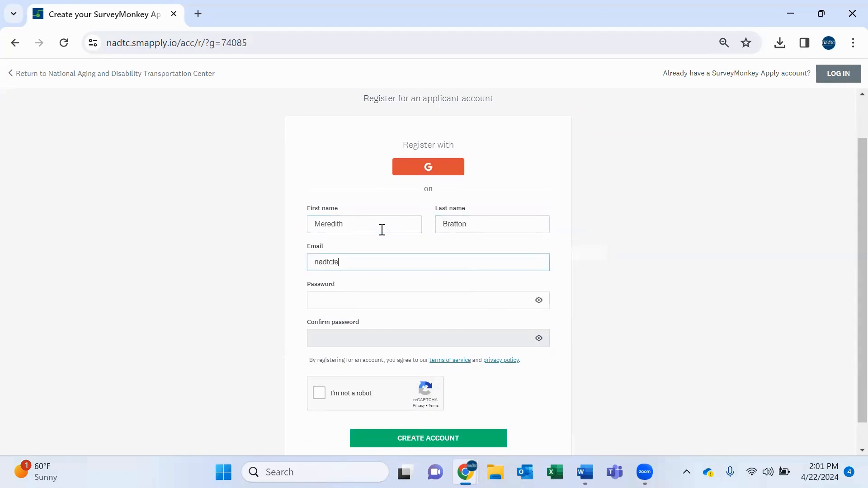
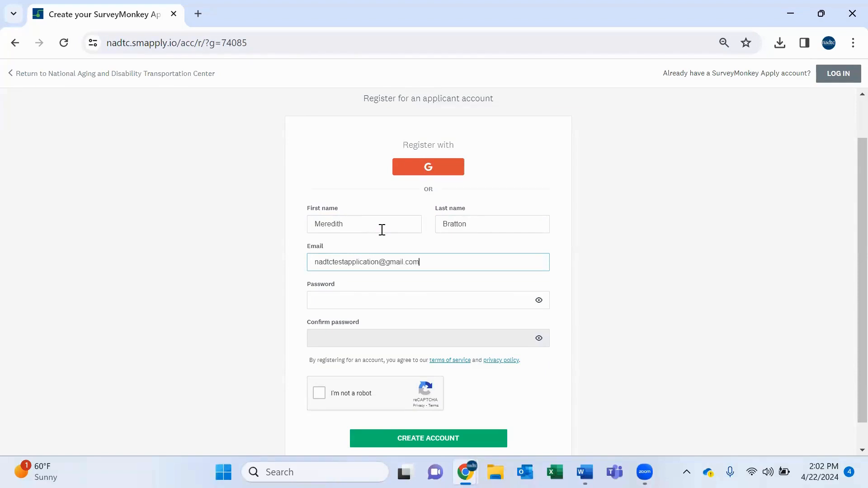
Enter the account password and repeat it in the confirmation field.
key("Tab")
type("•••••••••")
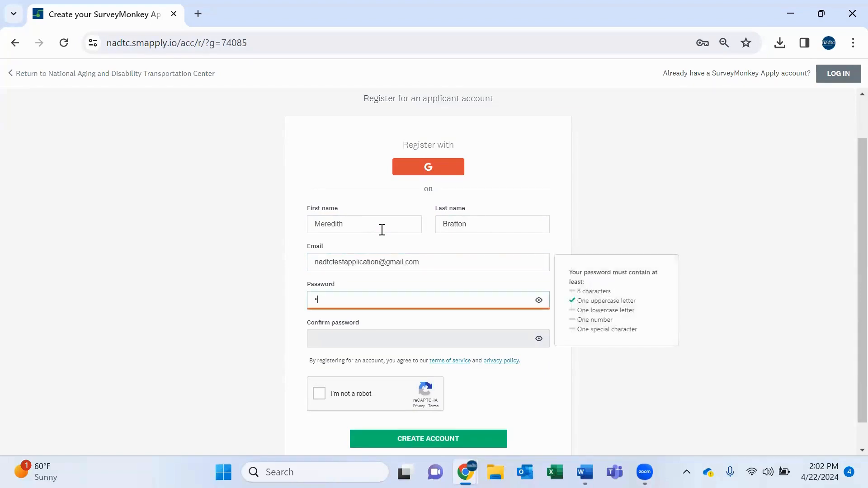
type("••")
key("Tab")
type("•••••••••••")
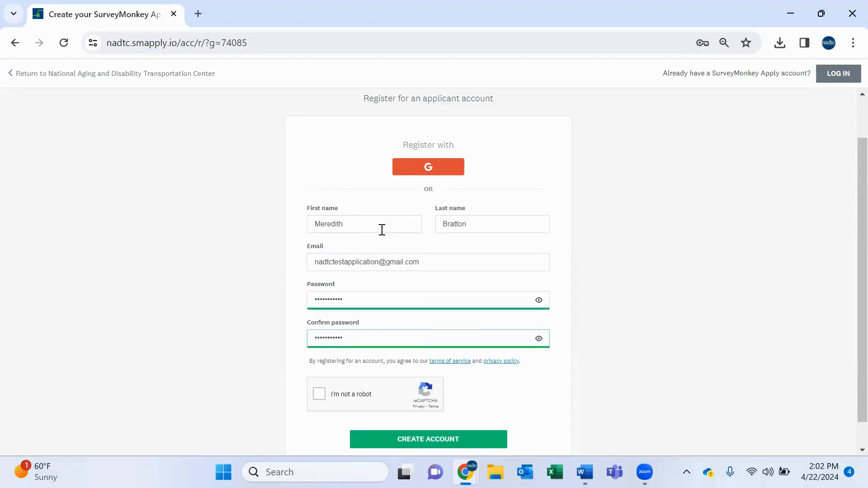
Tick the reCAPTCHA check box and create the applicant account.
scroll(382, 230, "down", 1)
left_click(321, 368)
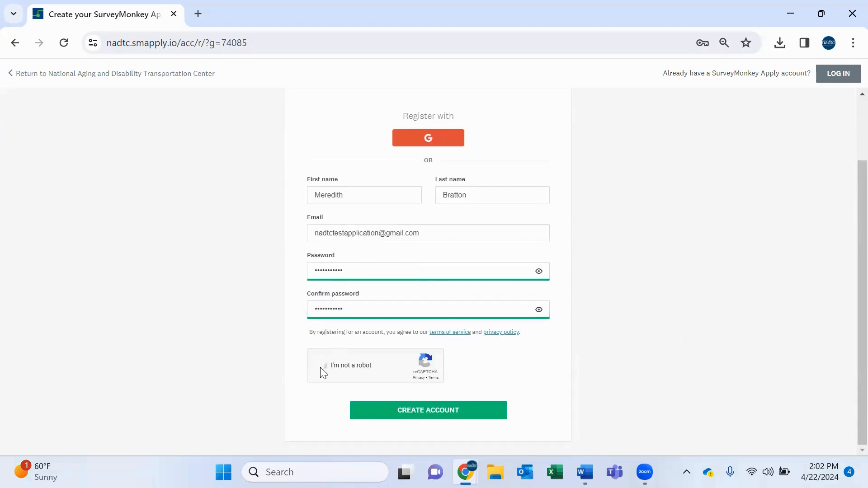
left_click(437, 414)
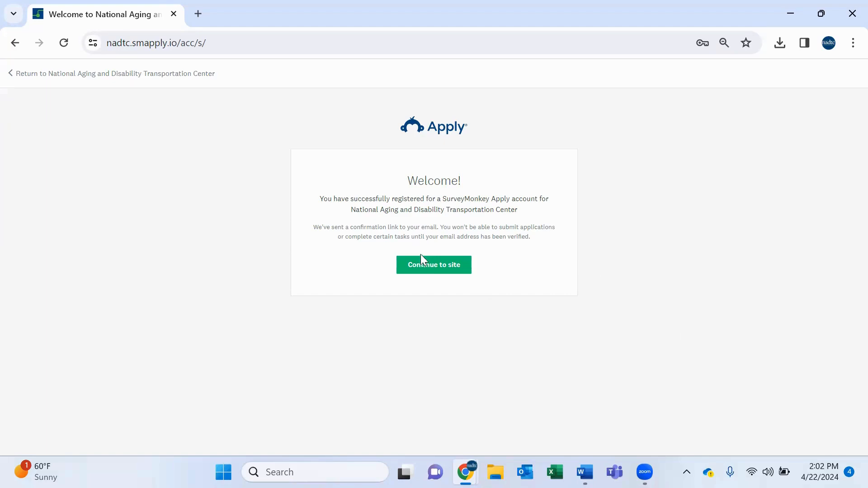
Continue to the site and send the email verification link.
left_click(421, 266)
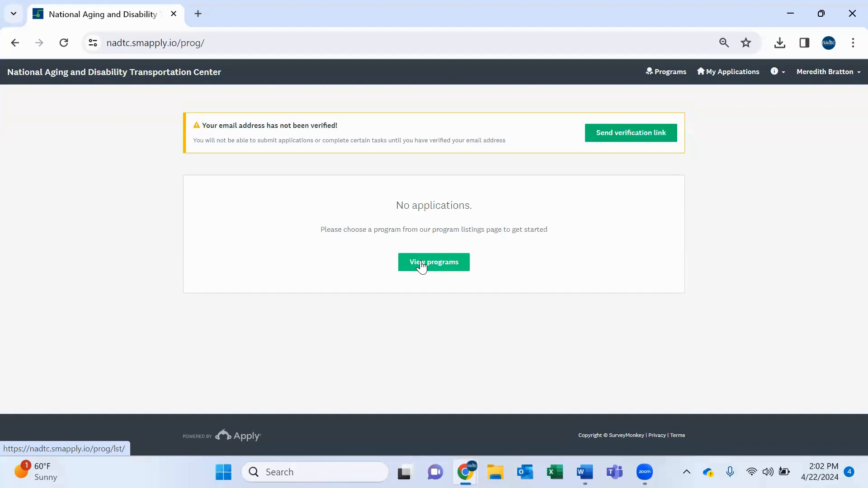
left_click(621, 132)
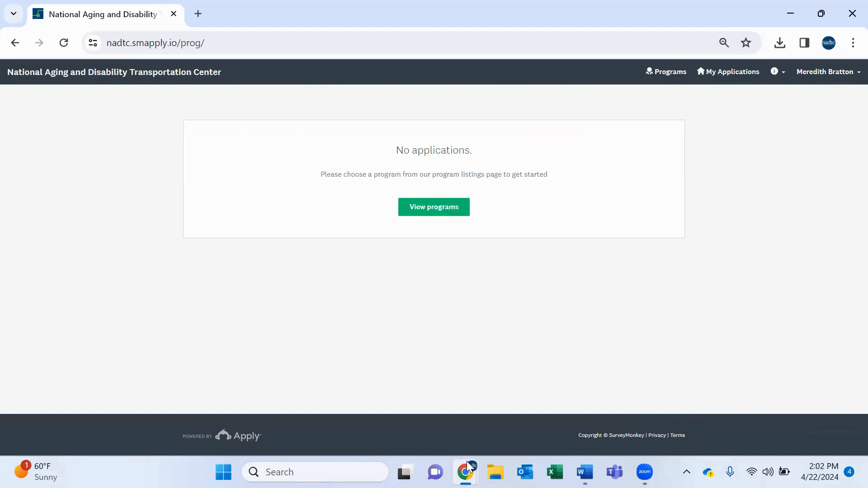
Switch to the Gmail inbox window, open the SurveyMonkey Apply verification email, and confirm the email address.
mouse_move(465, 472)
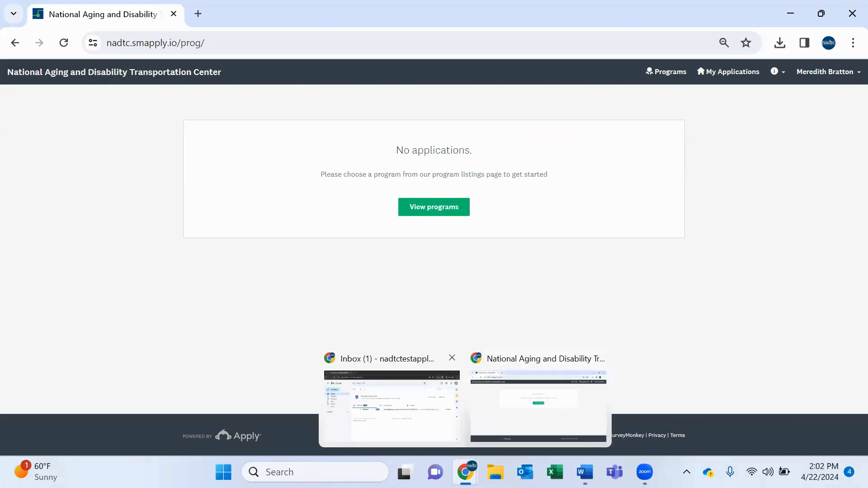
left_click(428, 423)
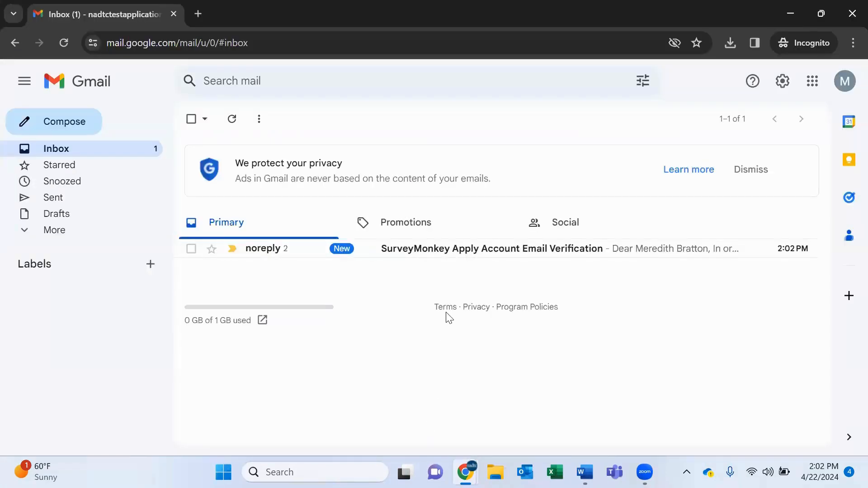
left_click(482, 248)
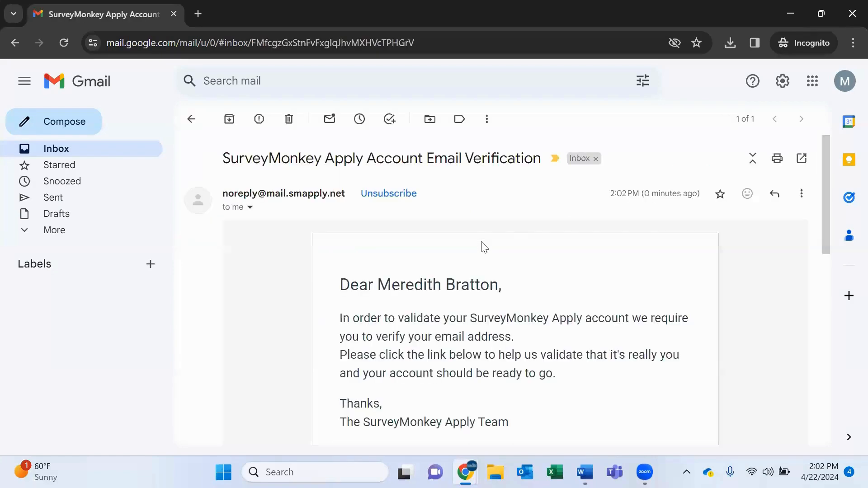
scroll(482, 248, "down", 3)
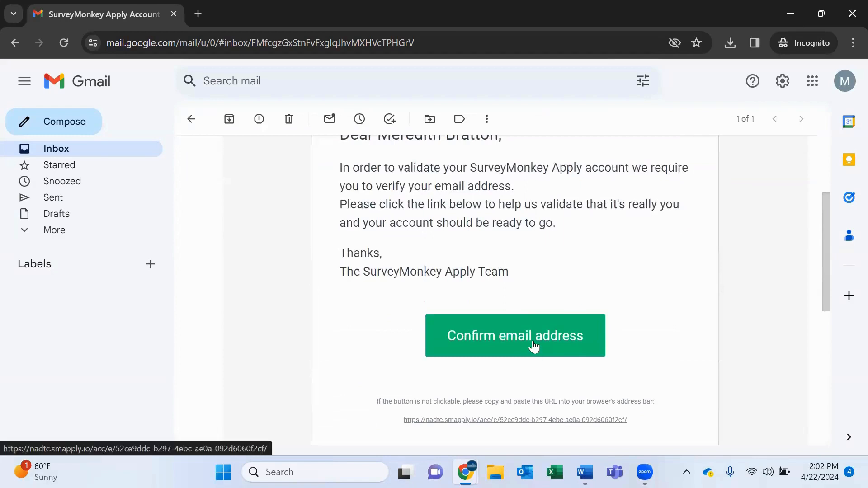
left_click(534, 346)
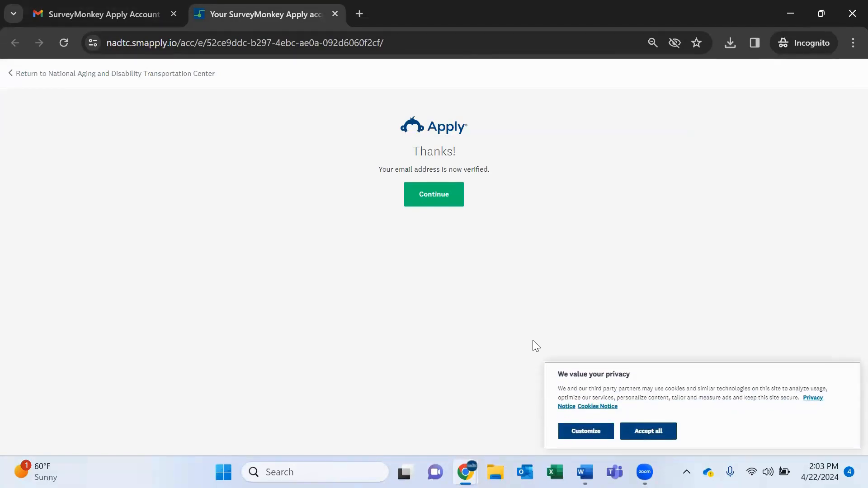
Continue to the NADTC portal and accept all cookies.
left_click(435, 199)
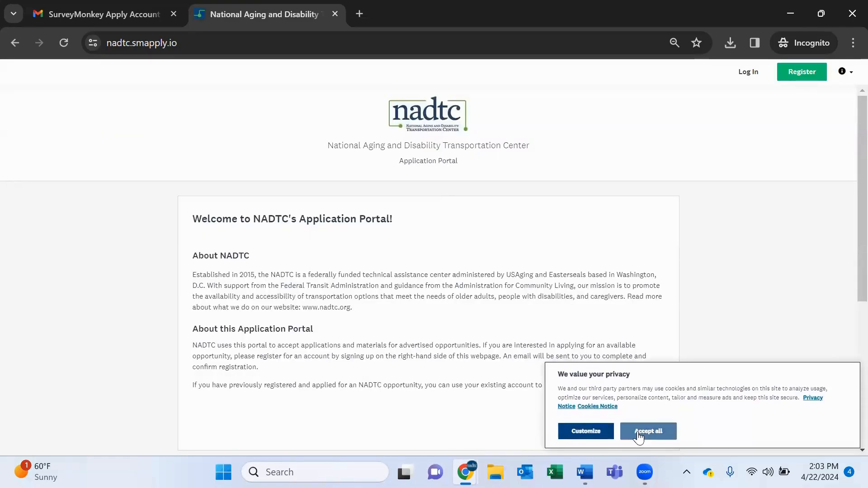
left_click(640, 437)
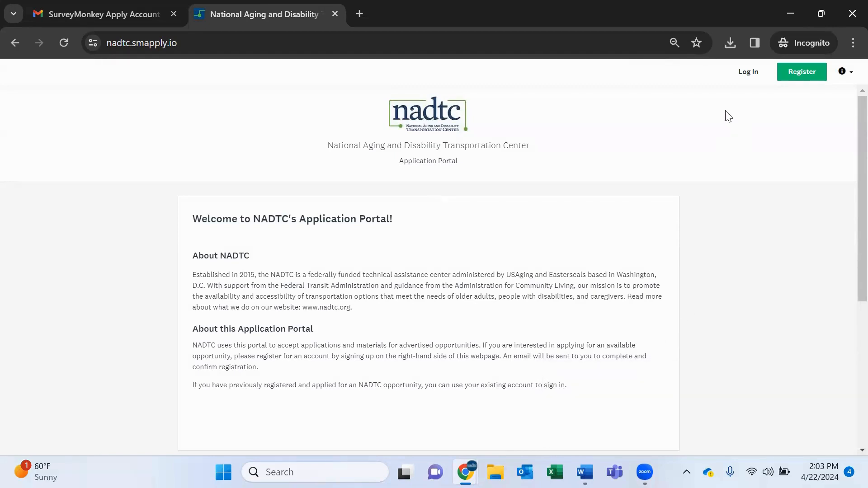
Open the portal's login page and enter the account e-mail address.
left_click(752, 77)
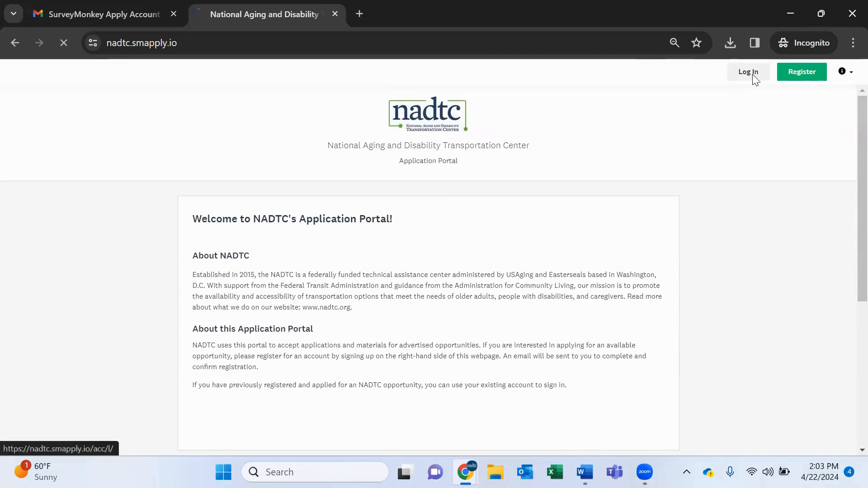
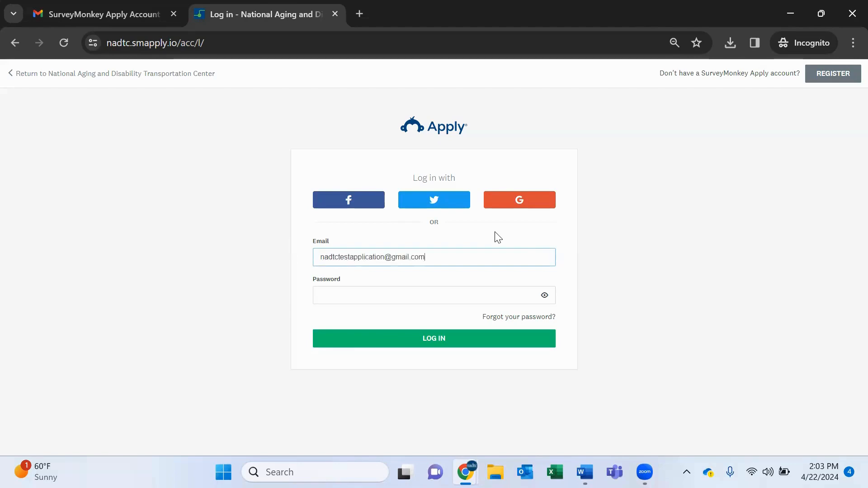
Enter the account password and log in to the portal.
key("Tab")
type("••••••••••")
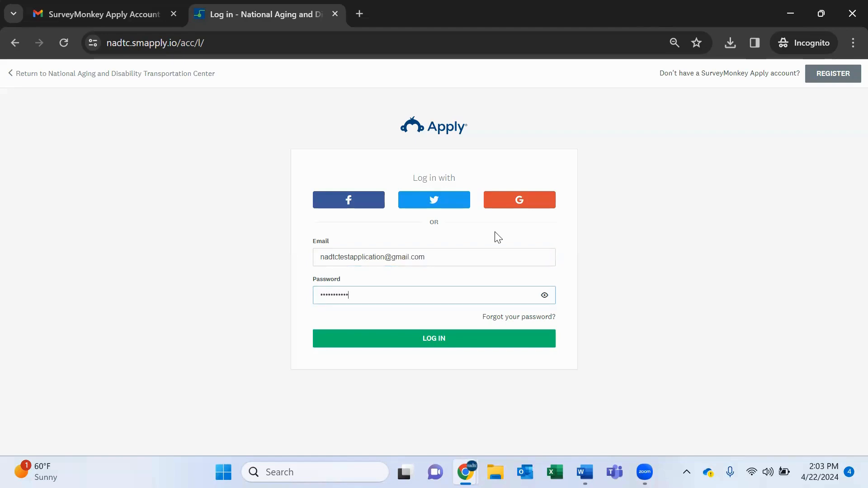
left_click(445, 341)
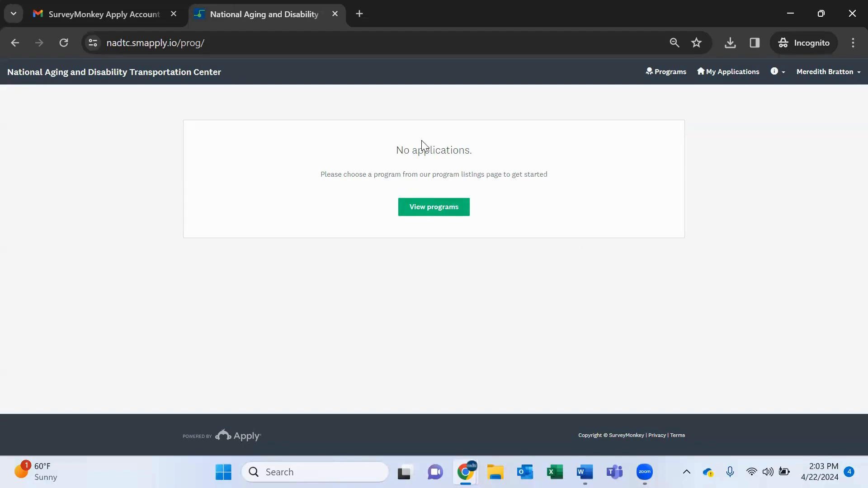
View the available programs and open the 2024 Rural Community Planning Grant details.
left_click(428, 207)
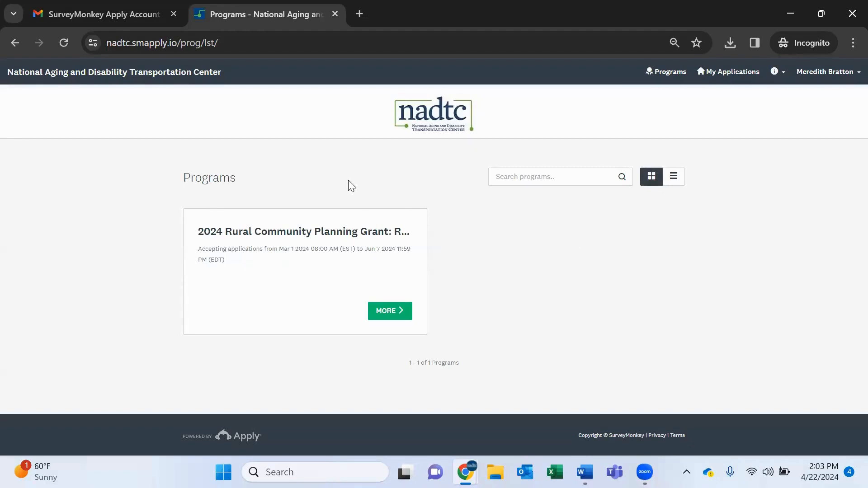
left_click(396, 312)
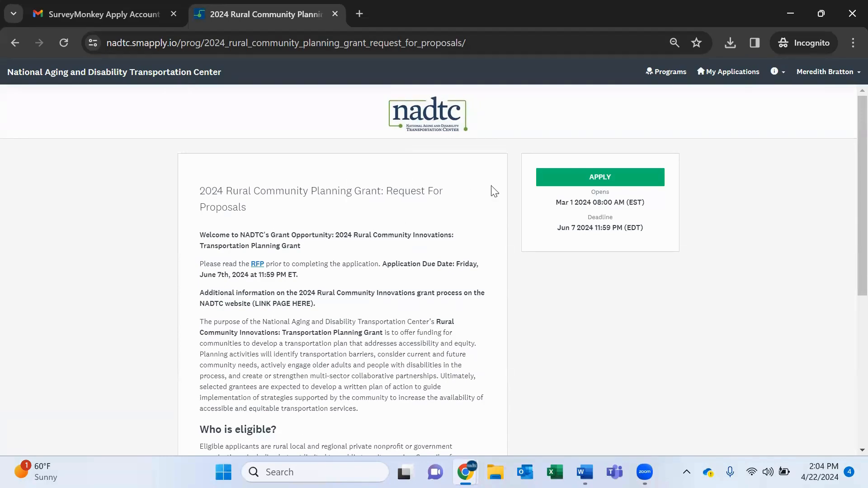
Start a new application for the grant, naming it Test Organization Name.
left_click(591, 174)
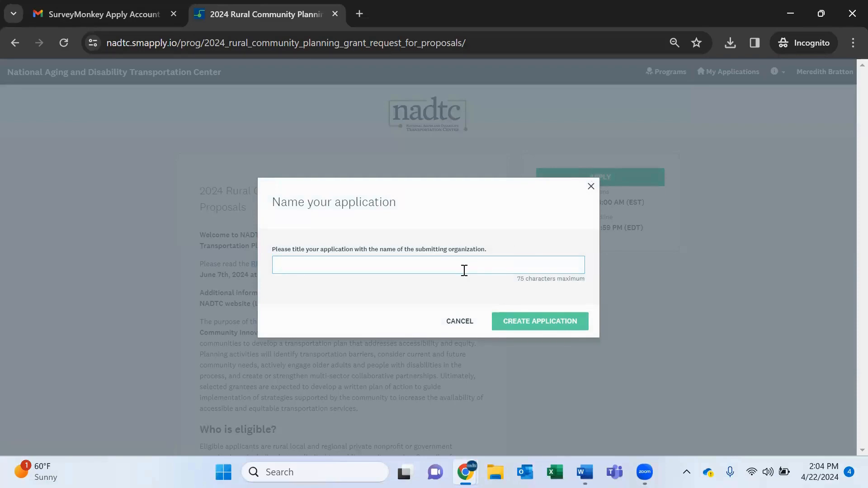
type("Test ")
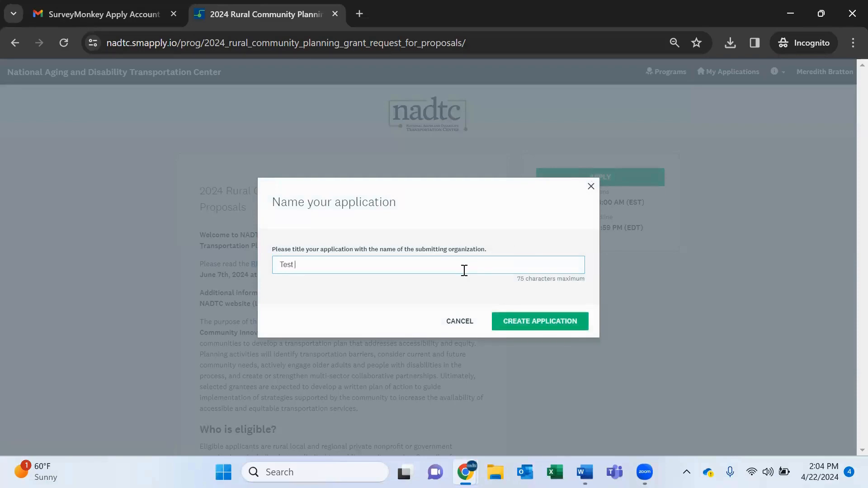
type("Organization Name")
left_click(525, 325)
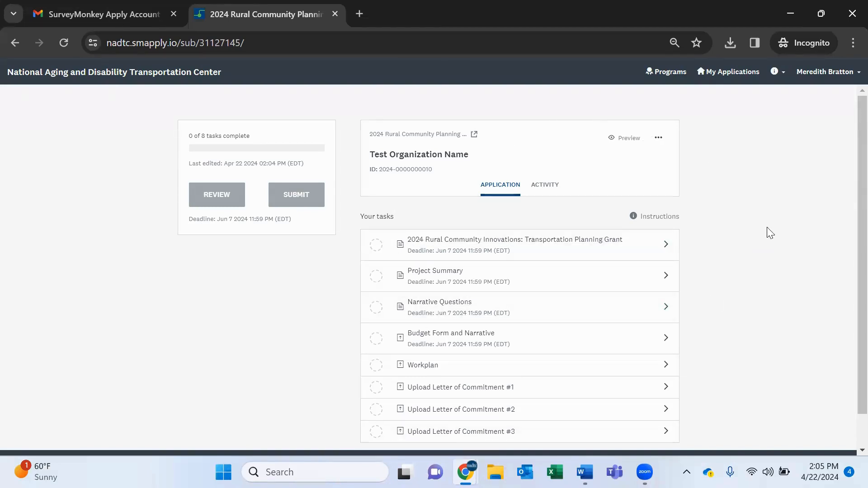
Open the 2024 Rural Community Innovations task form and enter Test Organization as the applicant name.
scroll(768, 232, "down", 1)
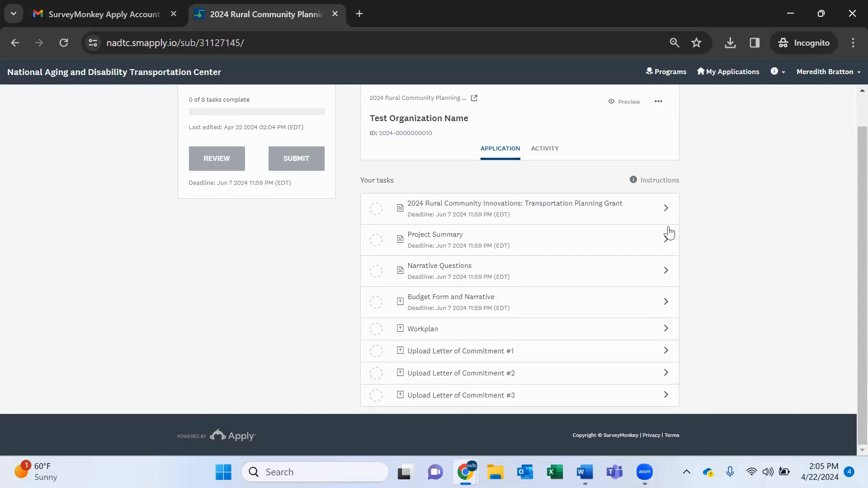
left_click(636, 209)
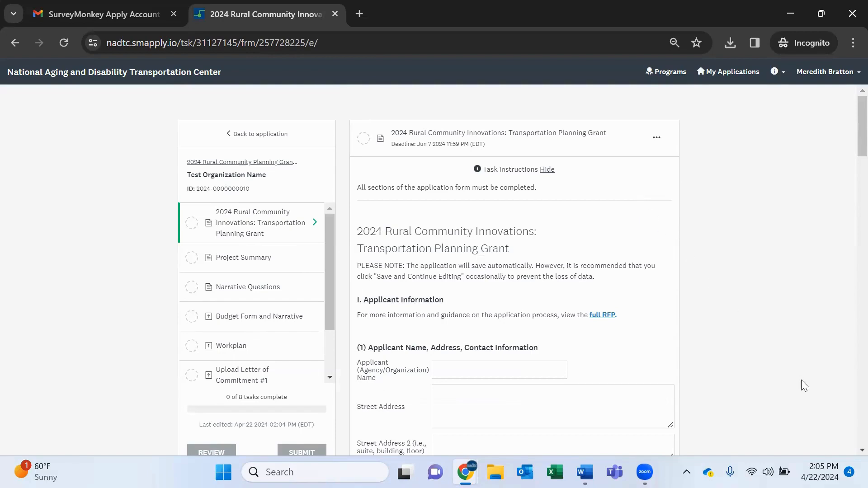
scroll(804, 386, "down", 2)
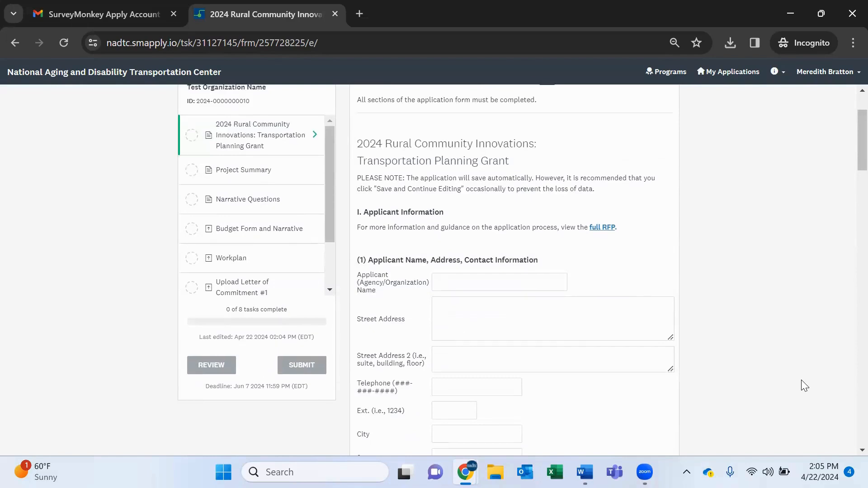
scroll(617, 286, "down", 1)
left_click(551, 247)
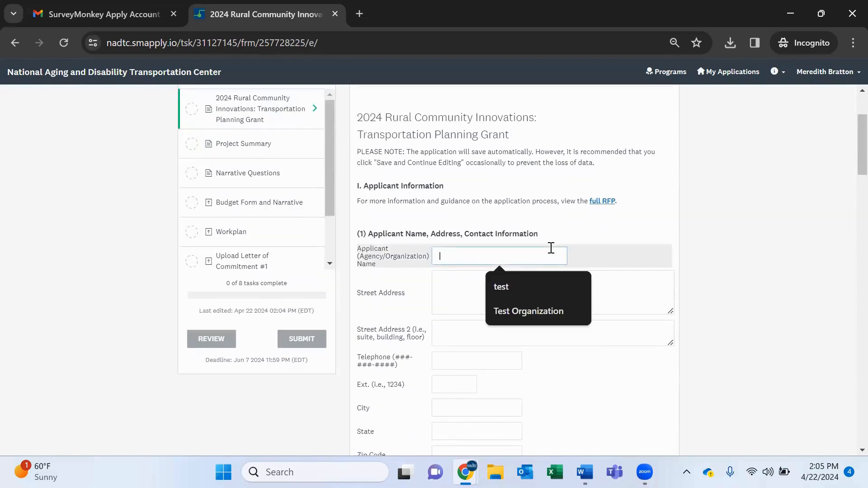
type("Test Organiza")
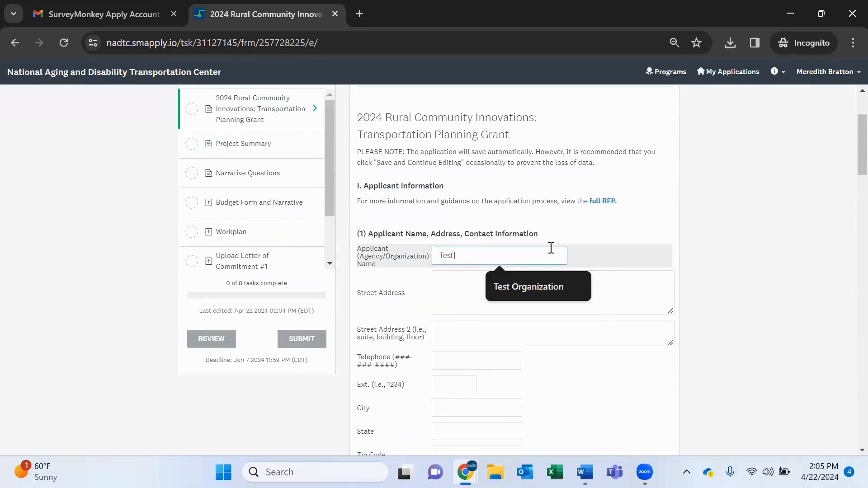
type("tion")
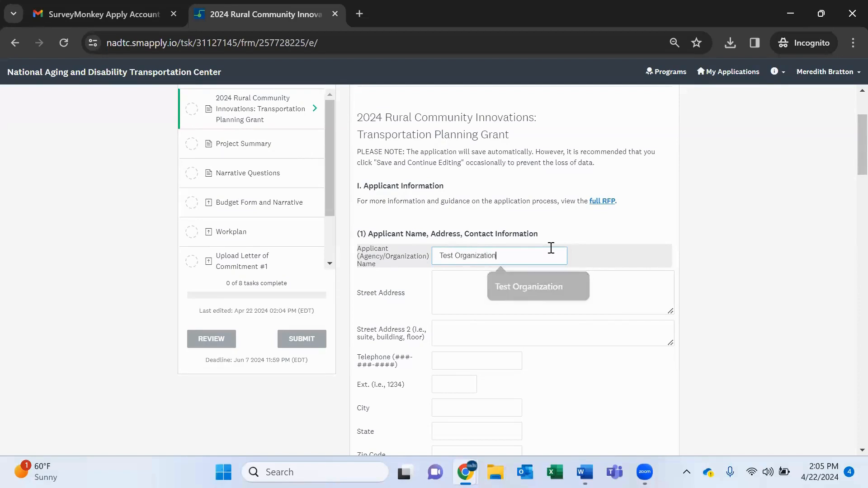
Enter 123 Main St as the street address and fill in the organization's telephone number.
key("Tab")
type("123 Main St")
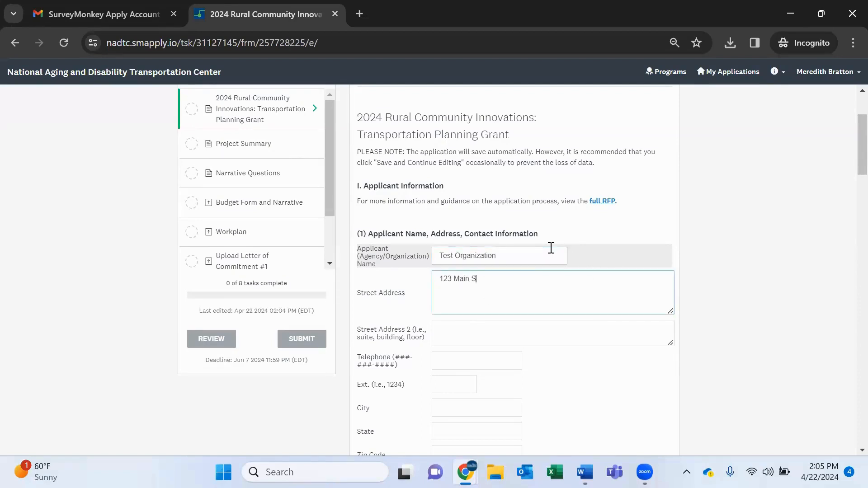
key("Tab")
key("Tab")
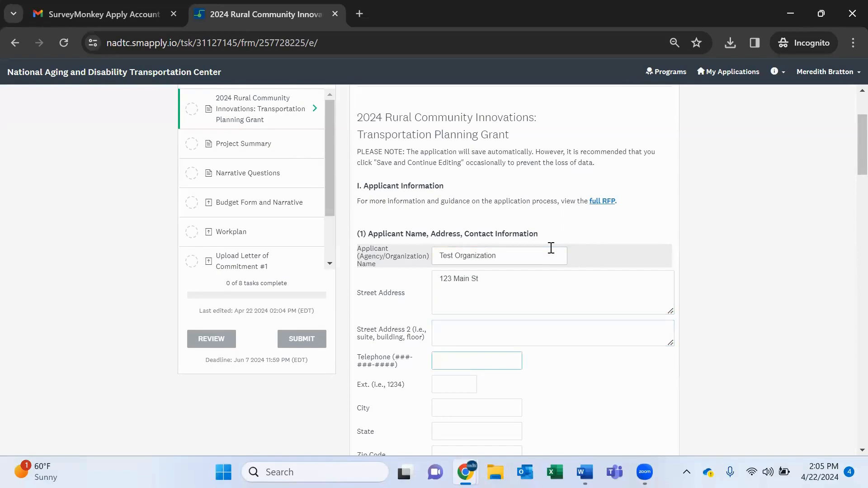
type("123-123-1234")
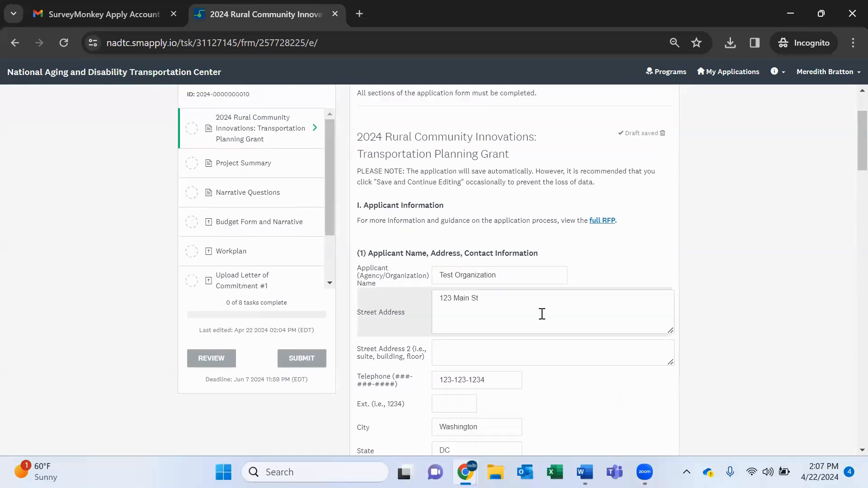
Review the remaining applicant information, organization type and area description fields further down the form.
scroll(536, 299, "down", 4)
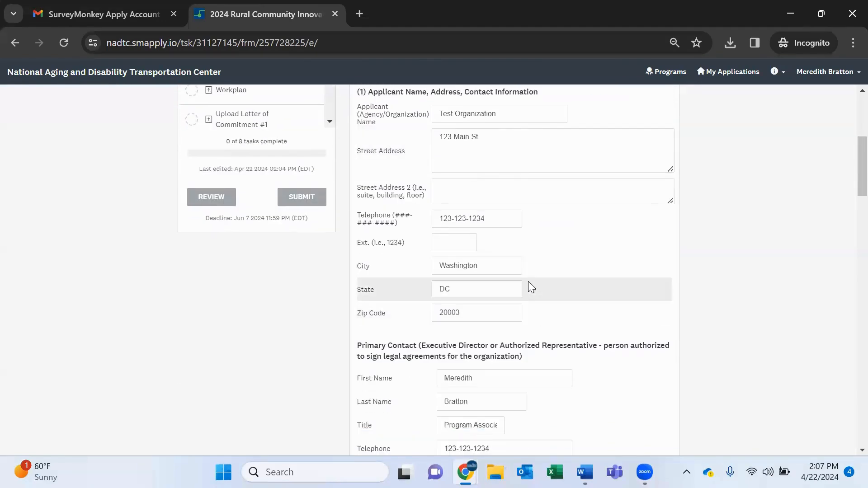
scroll(529, 281, "down", 3)
scroll(531, 287, "down", 9)
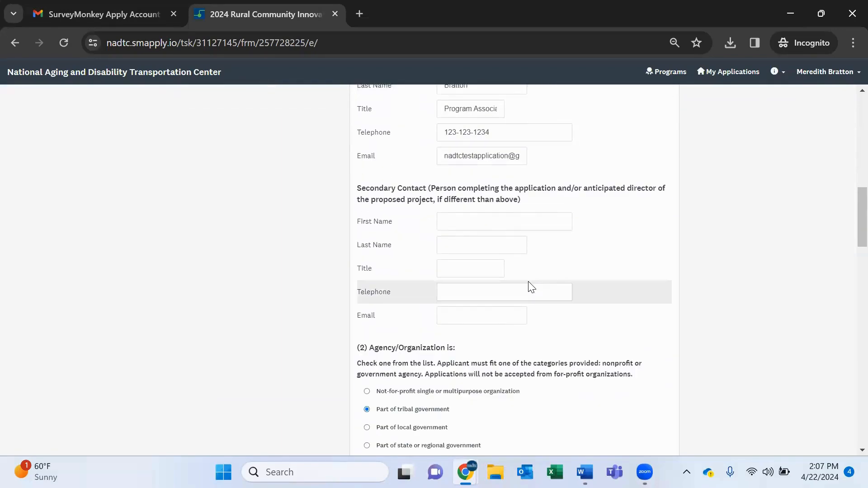
scroll(532, 287, "down", 10)
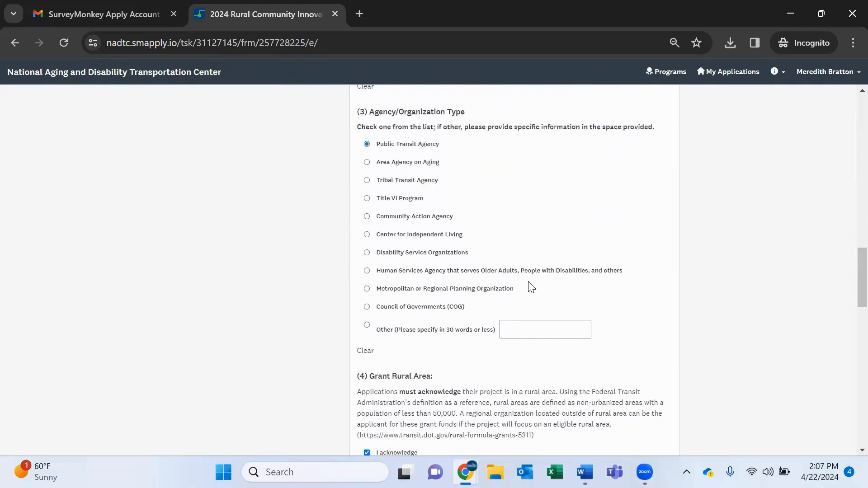
scroll(532, 288, "down", 3)
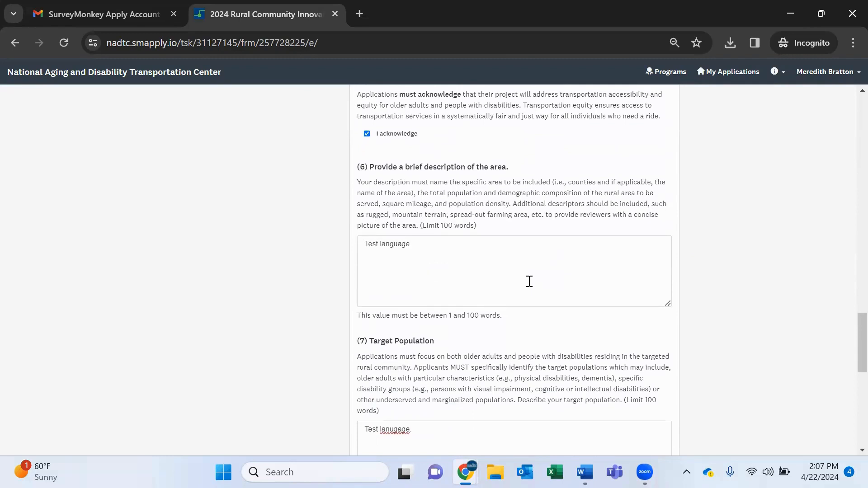
scroll(529, 282, "down", 1)
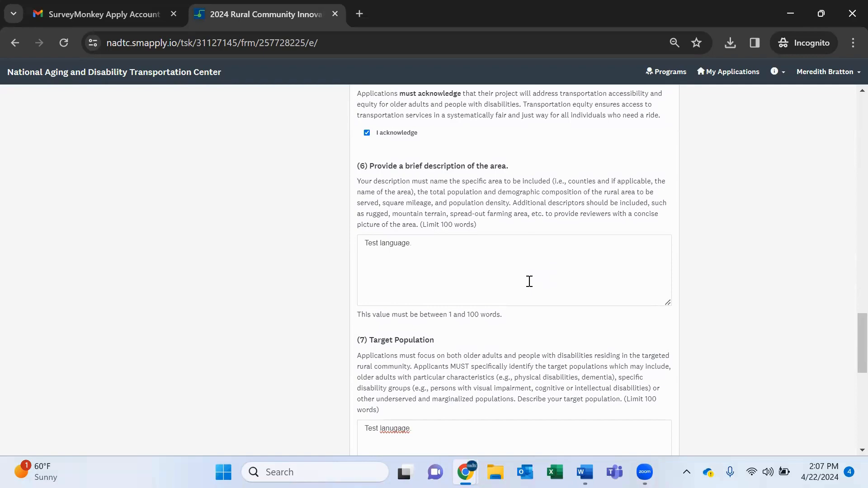
scroll(509, 318, "up", 1)
left_click(458, 319)
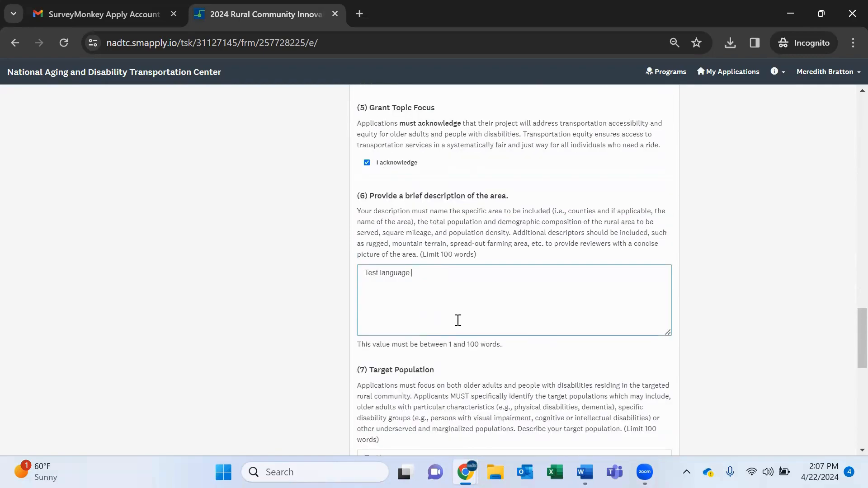
left_click_drag(359, 342, 512, 341)
left_click(755, 349)
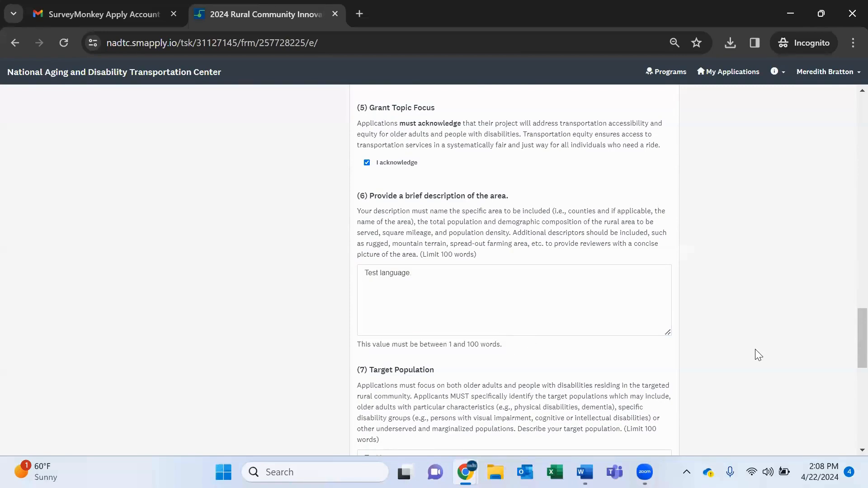
scroll(755, 349, "down", 10)
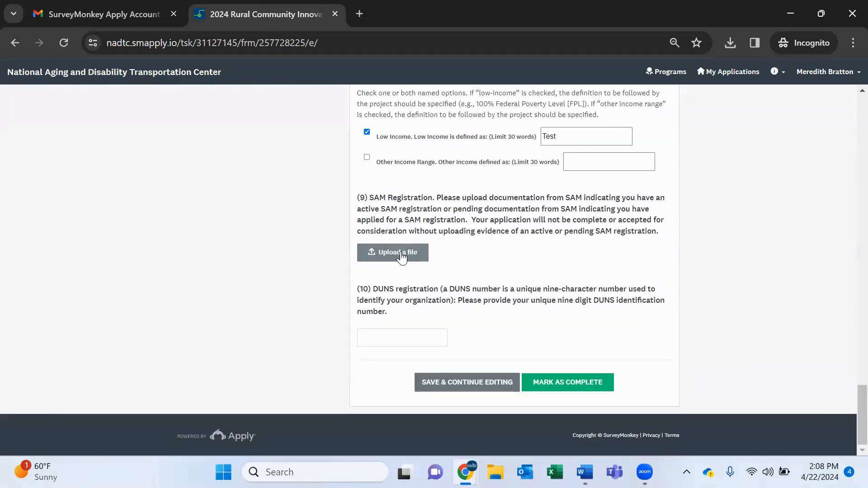
Upload SM Apply Instructions NADTC (1).pdf as the SAM registration document.
left_click(404, 254)
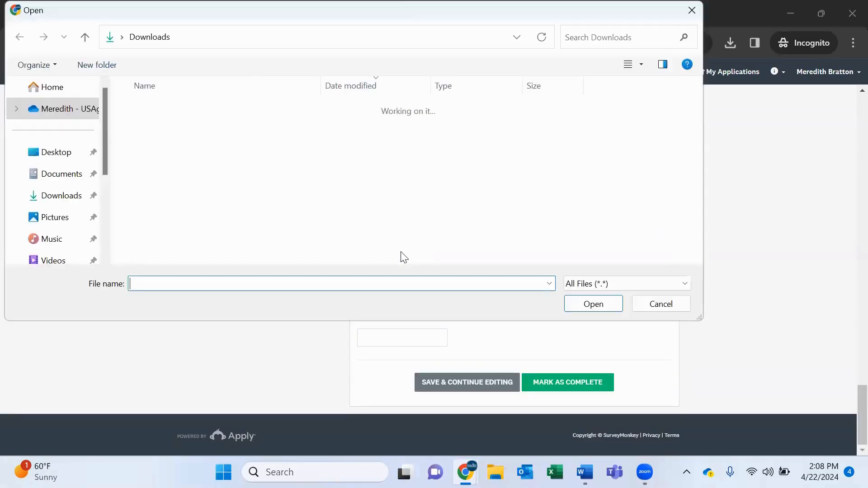
double_click(323, 127)
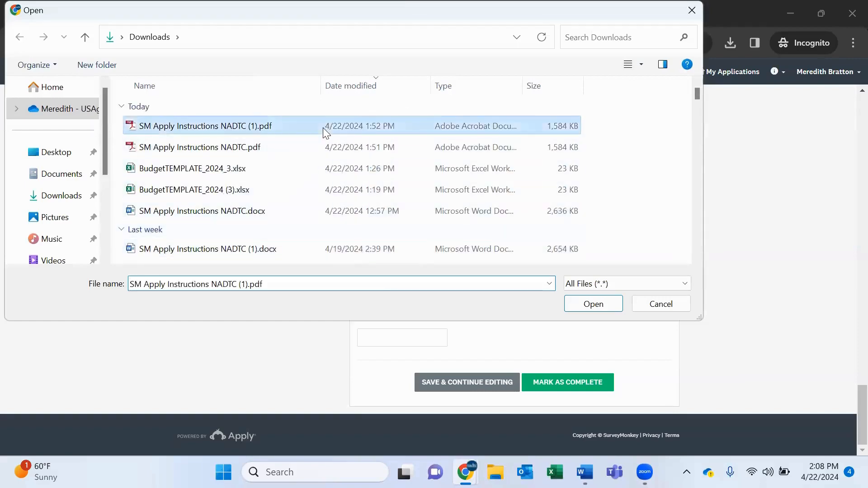
scroll(650, 294, "down", 1)
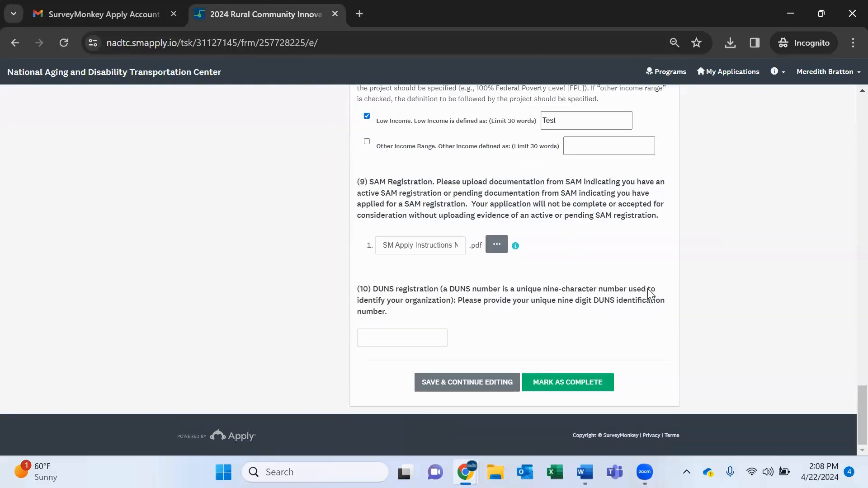
Enter the organization's DUNS number and mark the task as complete.
left_click(403, 340)
type("1")
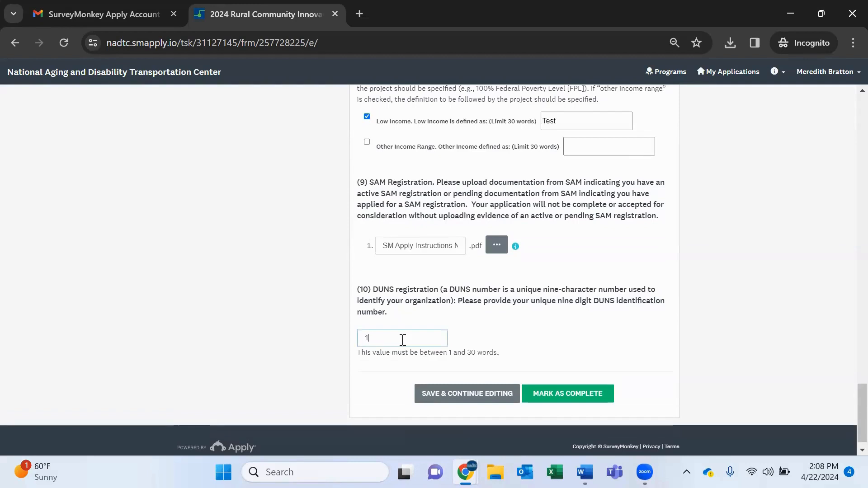
type("23123123")
left_click(565, 394)
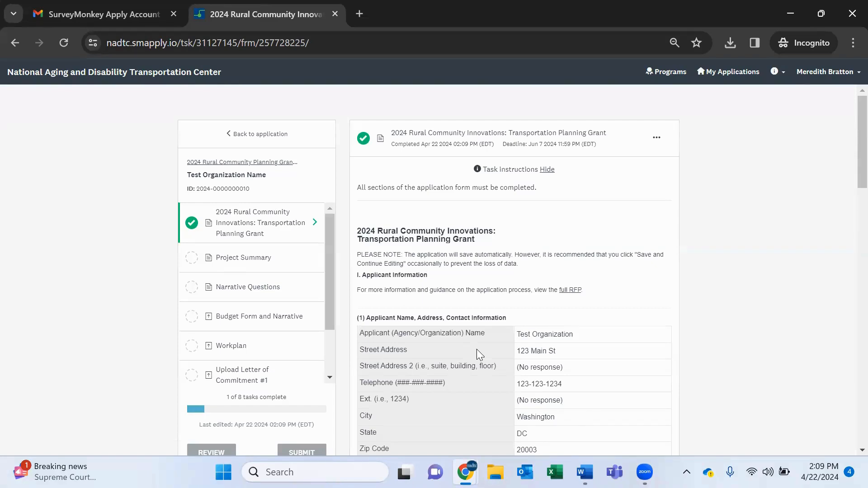
Open the Project Summary task, enter "This is test language" as the description, and mark it complete.
left_click(245, 259)
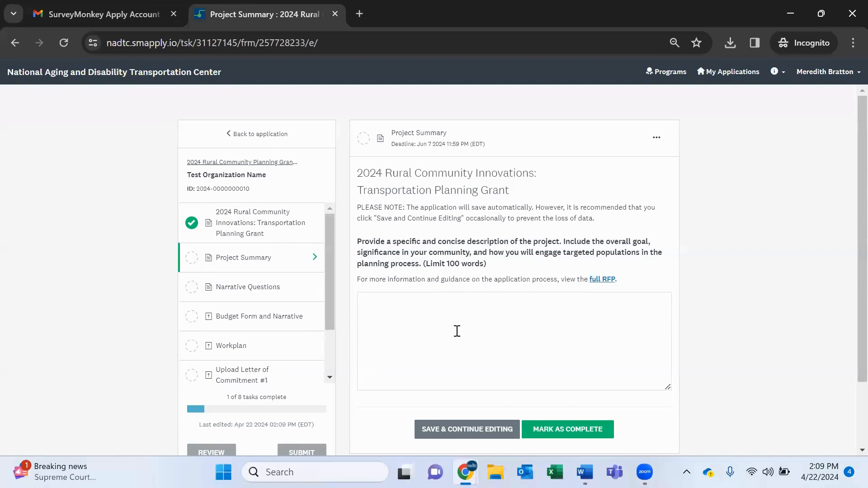
left_click(457, 331)
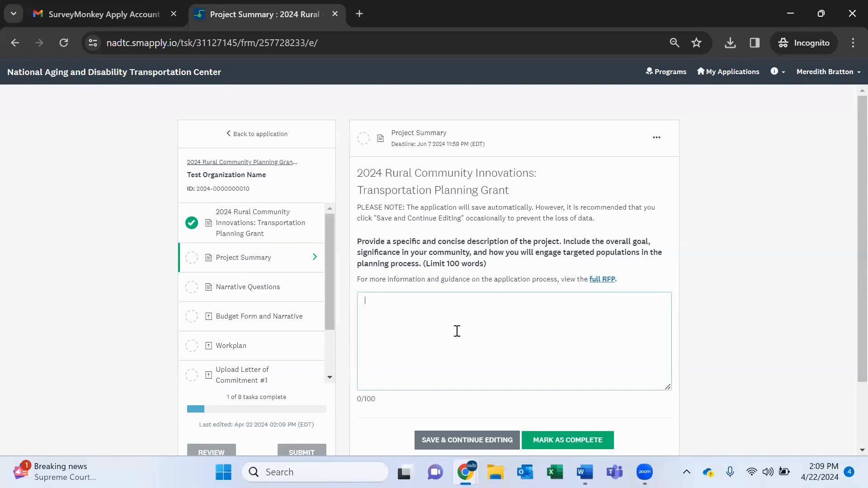
type("This is test language")
scroll(501, 349, "down", 1)
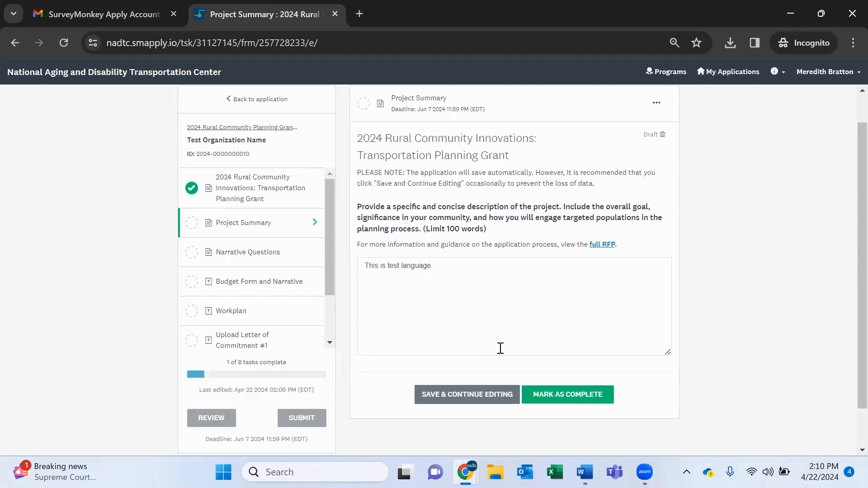
left_click(552, 395)
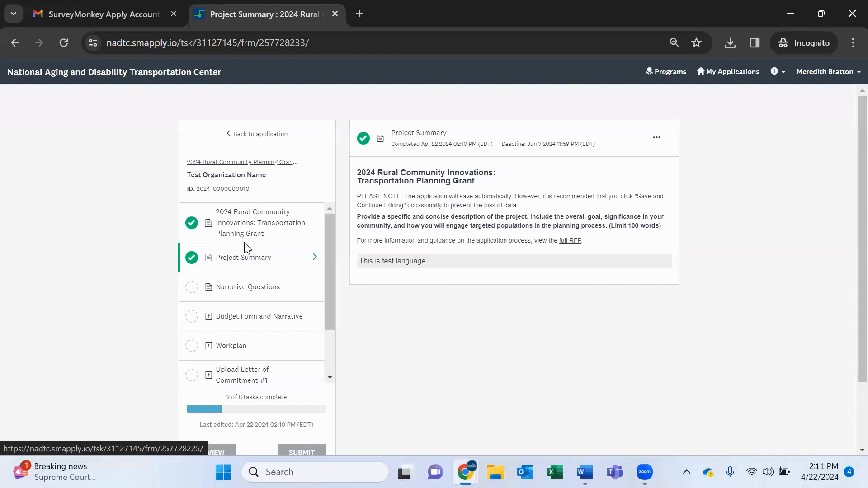
Open the Narrative Questions task and read its instructions and community need question.
left_click(246, 288)
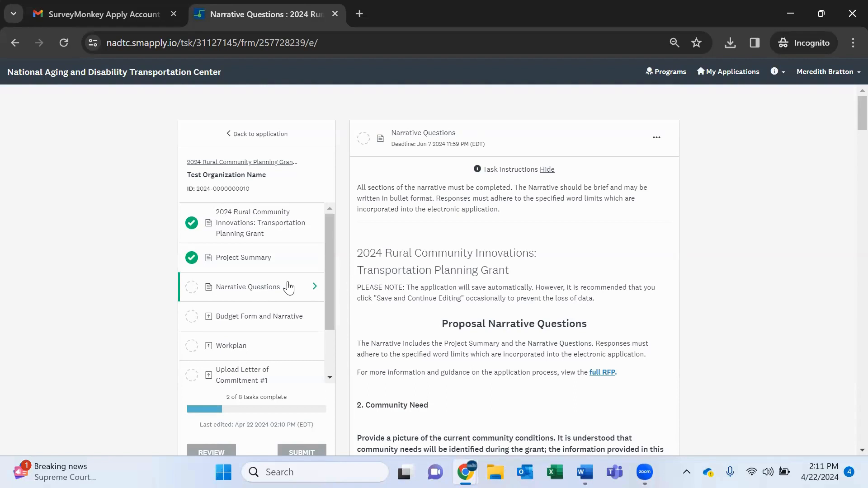
scroll(379, 330, "down", 3)
scroll(380, 328, "down", 1)
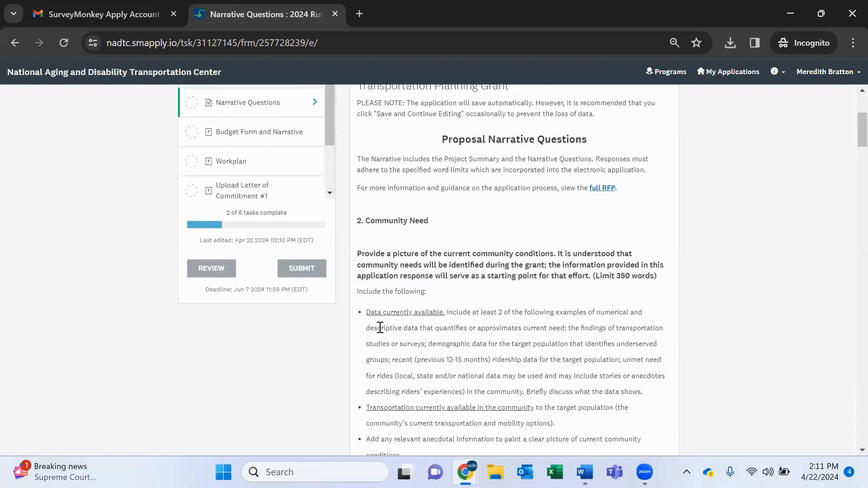
scroll(380, 328, "up", 2)
scroll(380, 328, "up", 1)
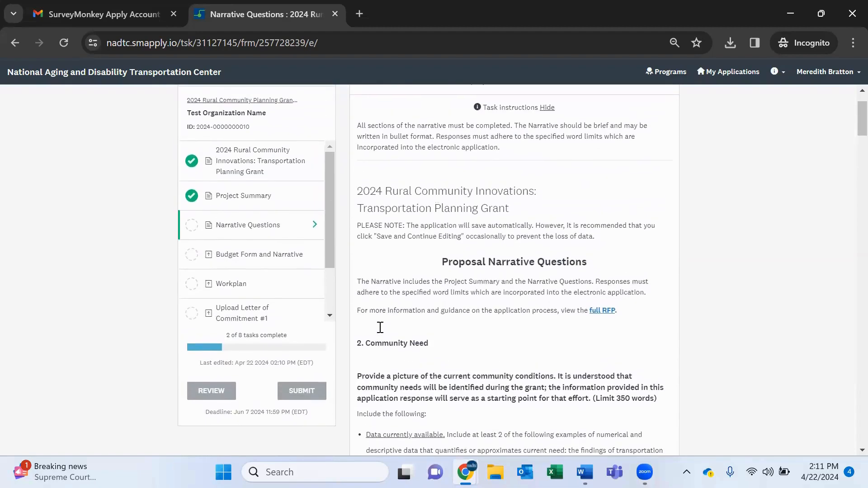
Return to the completed Project Summary task and reopen it for editing.
left_click(233, 200)
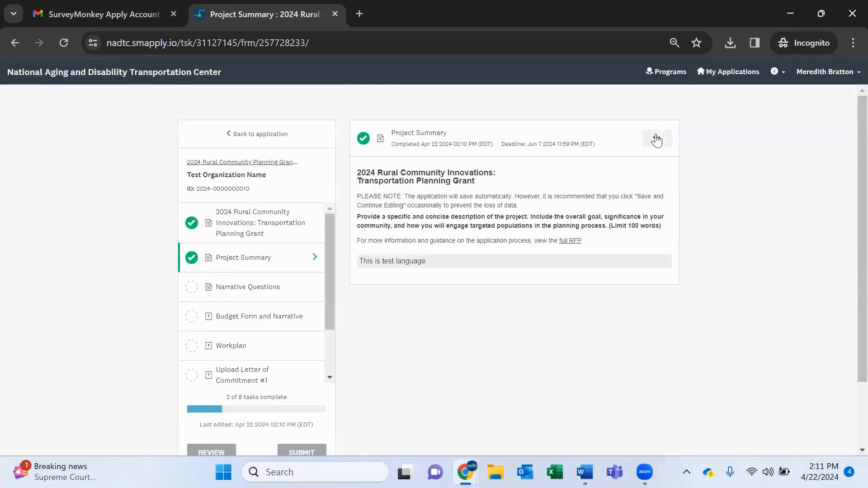
left_click(656, 139)
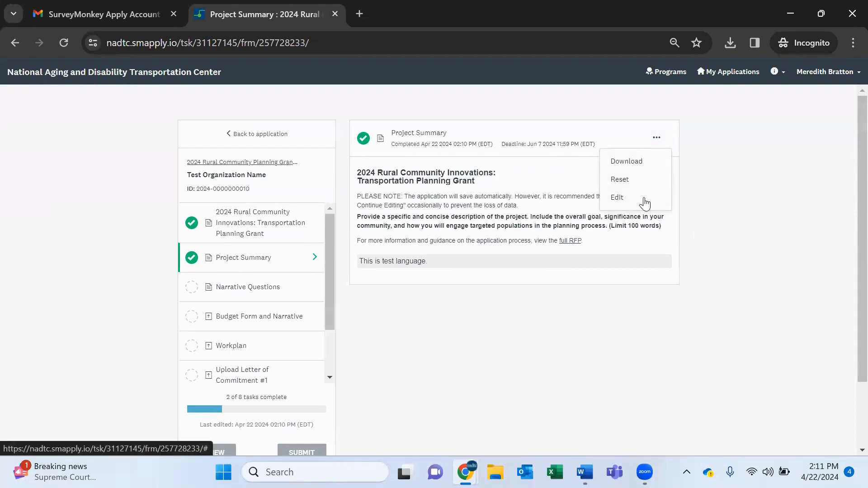
left_click(645, 199)
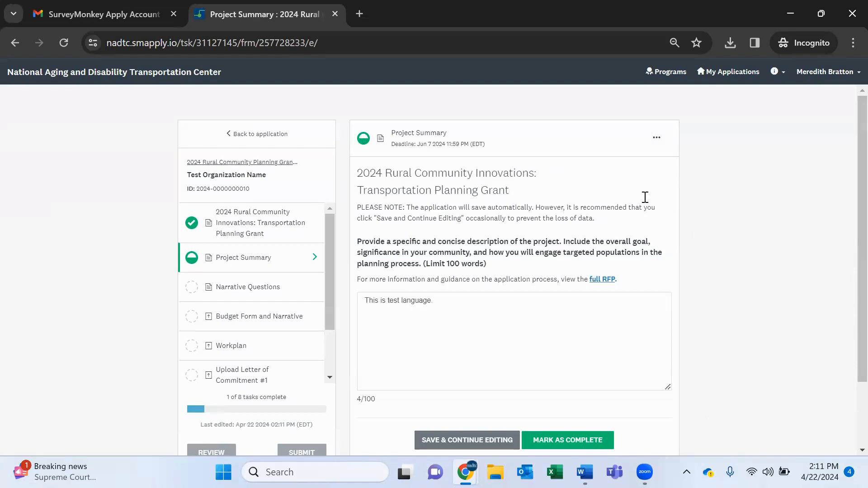
Append "This is test language." to the project description and mark the Project Summary task complete.
left_click(509, 327)
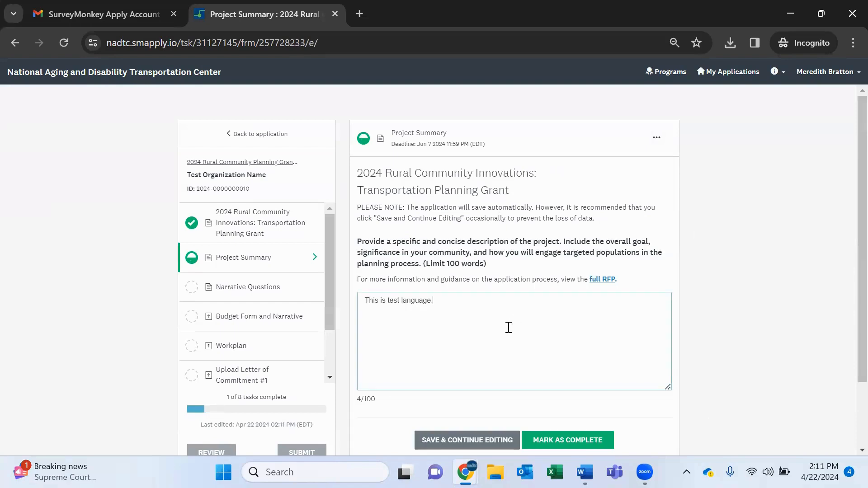
type("This is test language.")
scroll(175, 159, "down", 3)
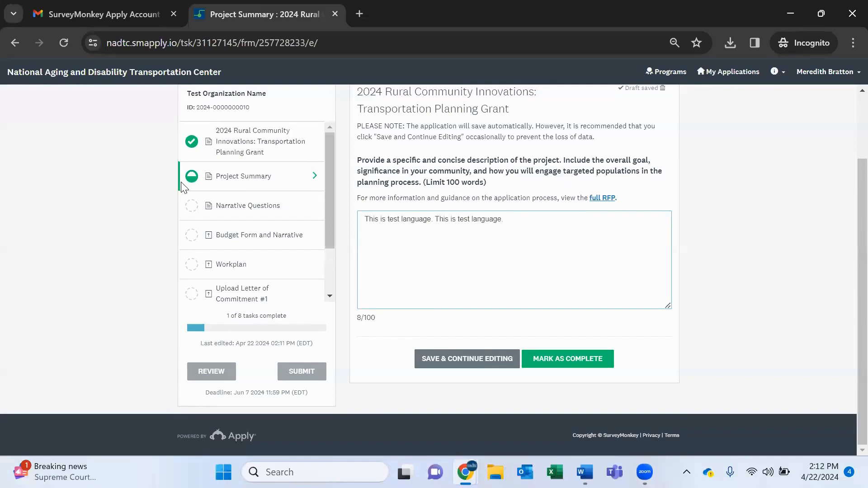
scroll(173, 199, "up", 1)
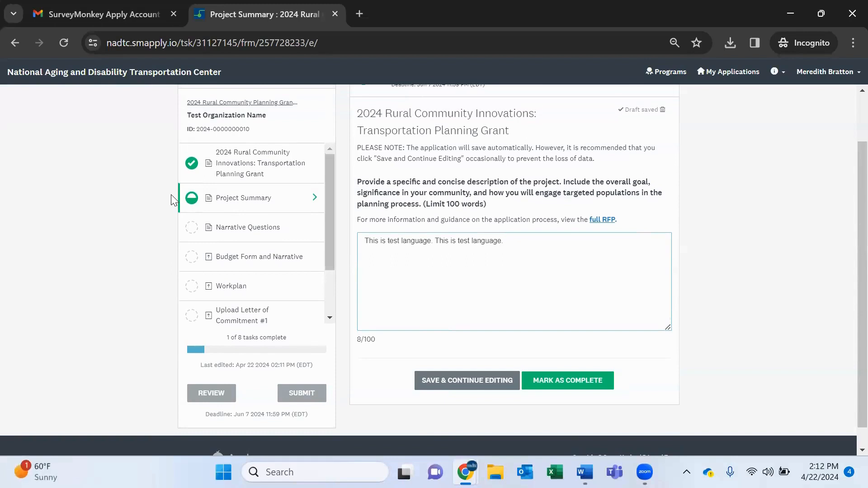
left_click(573, 380)
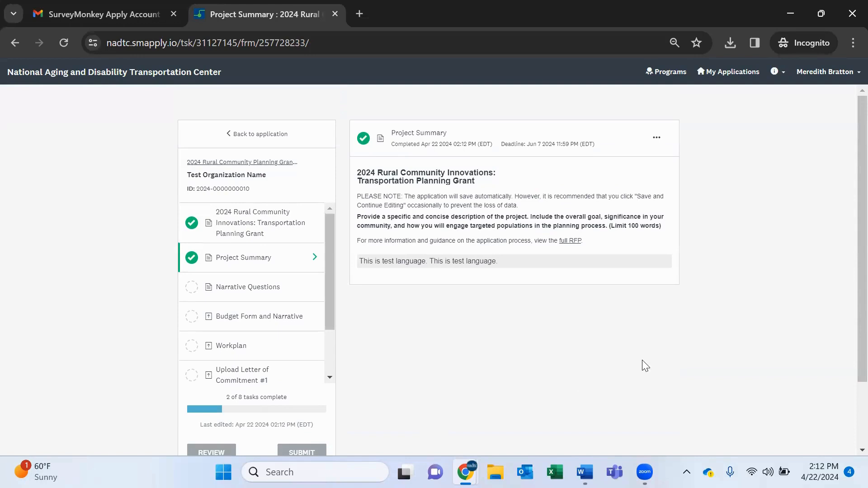
Reset the Project Summary task, confirming the loss of its data.
left_click(657, 138)
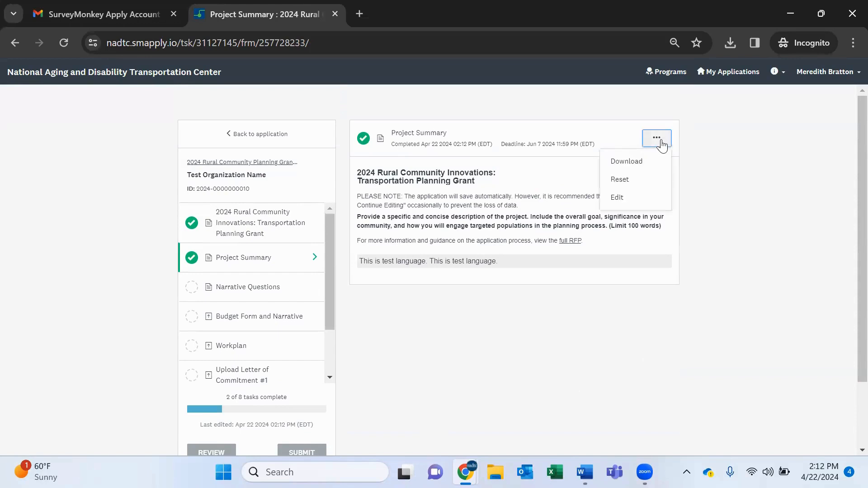
left_click(637, 180)
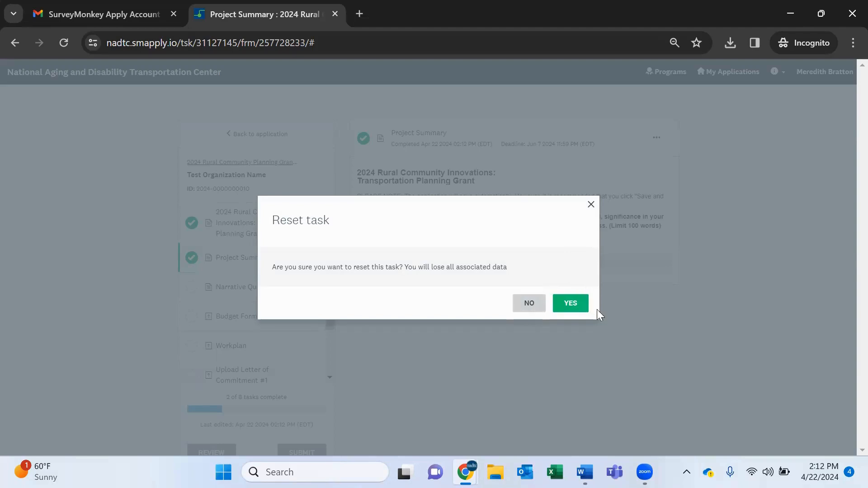
left_click(570, 304)
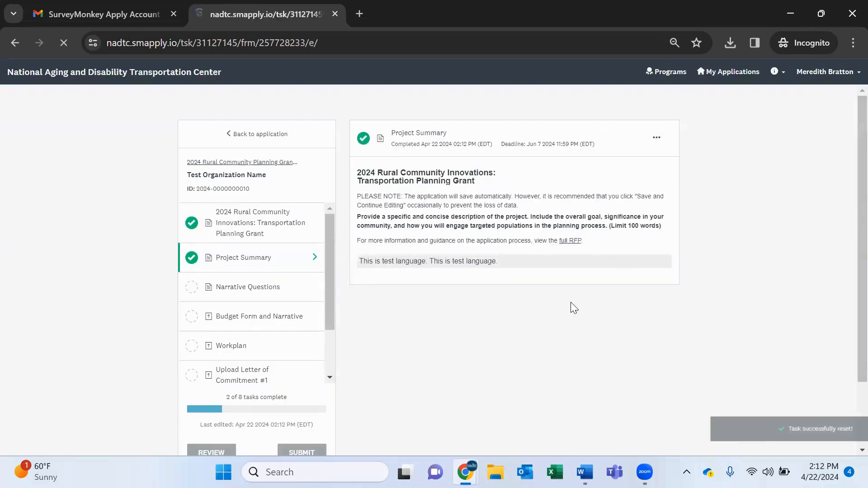
Enter "This is test language." as the project description and mark the task complete.
left_click(552, 334)
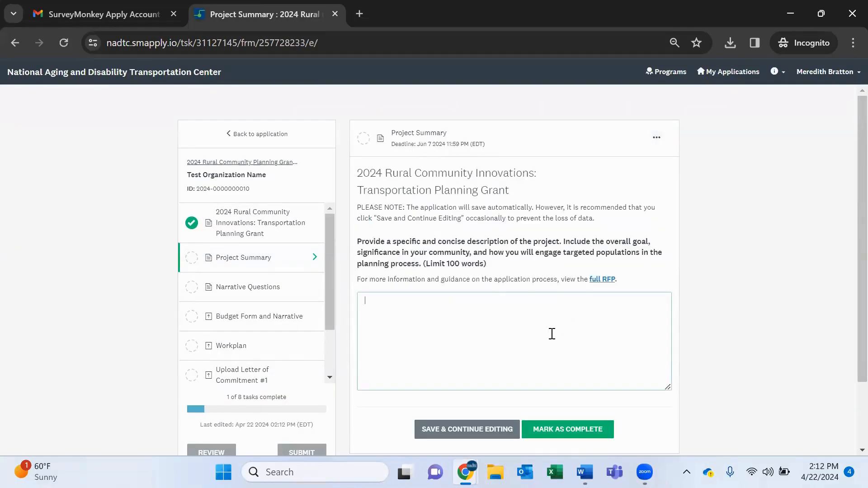
type("This is te")
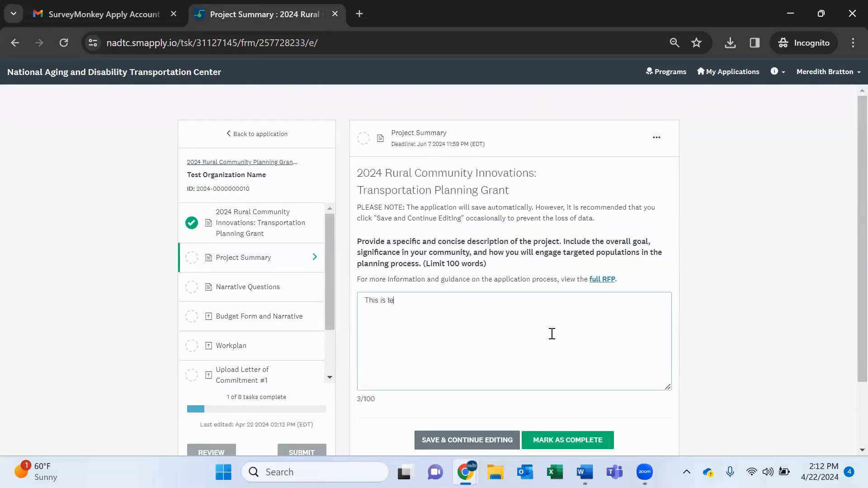
type("st lanuuage.")
scroll(551, 335, "down", 1)
left_click(558, 399)
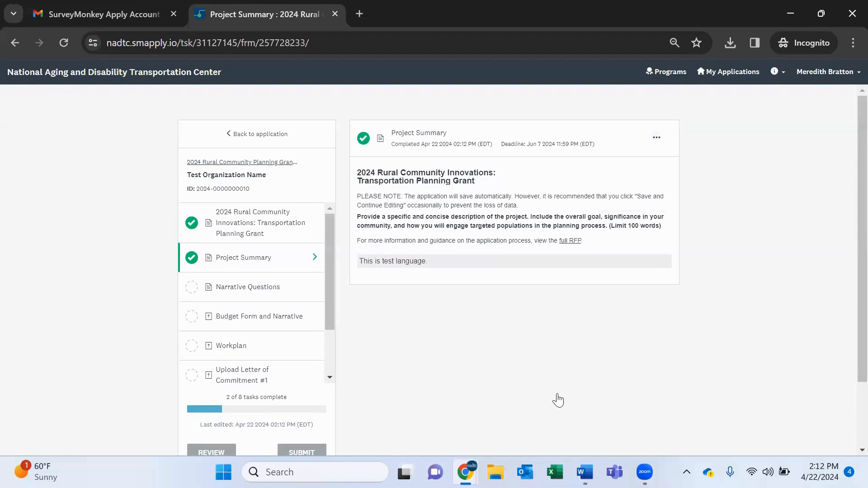
Open the Narrative Questions task and answer the community conditions question with "This is test language for this question.".
left_click(216, 293)
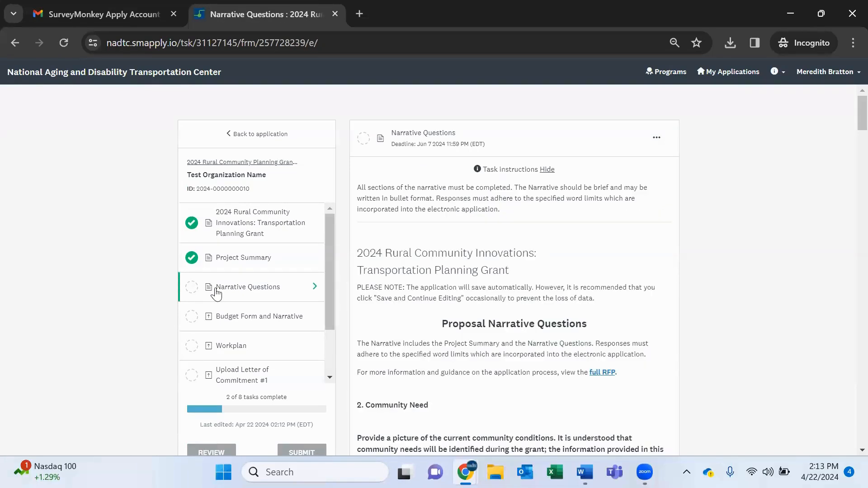
scroll(477, 397, "down", 10)
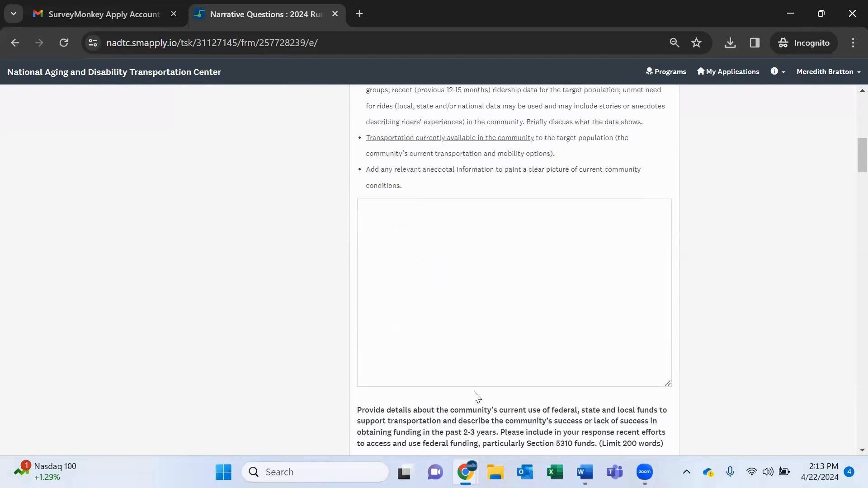
scroll(477, 398, "down", 1)
left_click(439, 243)
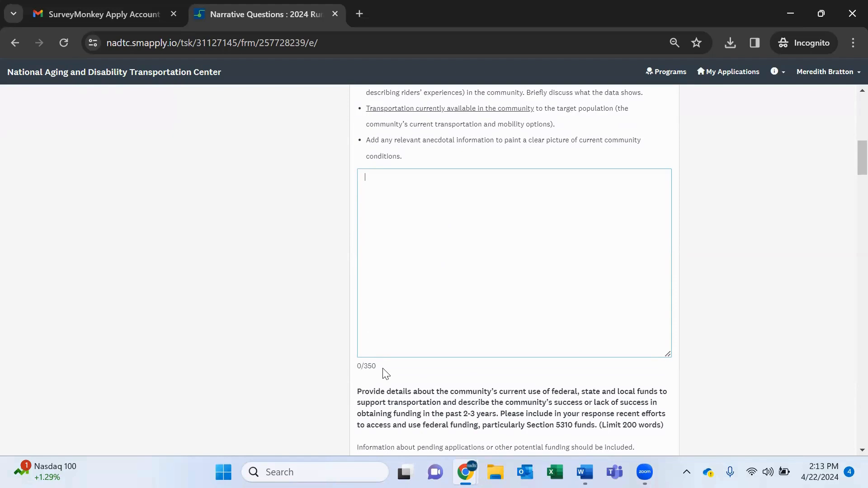
type("This is test language for this question.")
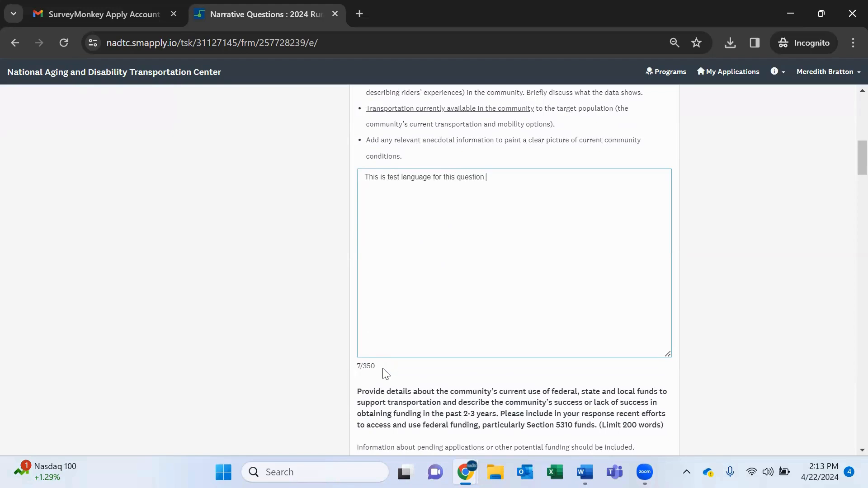
left_click_drag(376, 367, 357, 368)
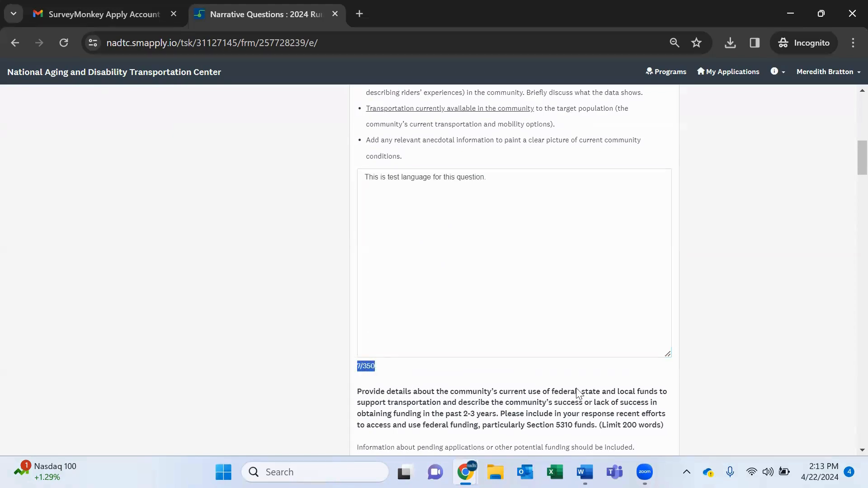
left_click(420, 361)
Answer the question on current federal, state and local transportation funding with "This is test language.".
scroll(741, 274, "down", 6)
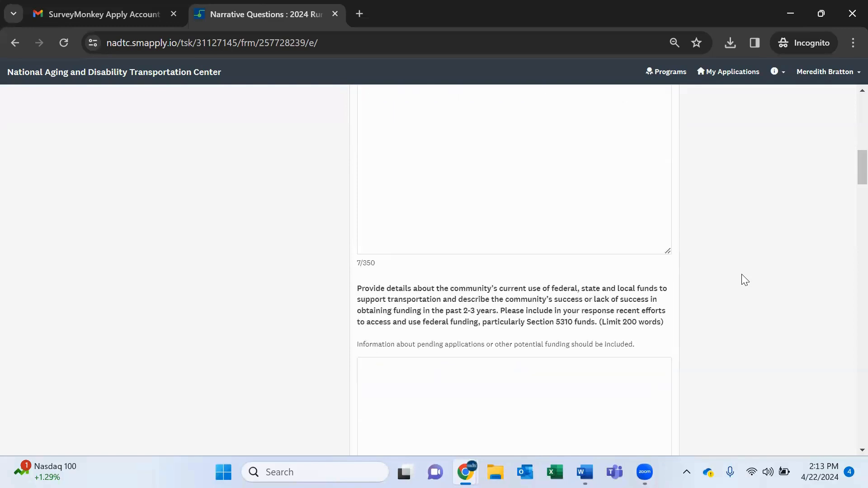
scroll(741, 274, "up", 1)
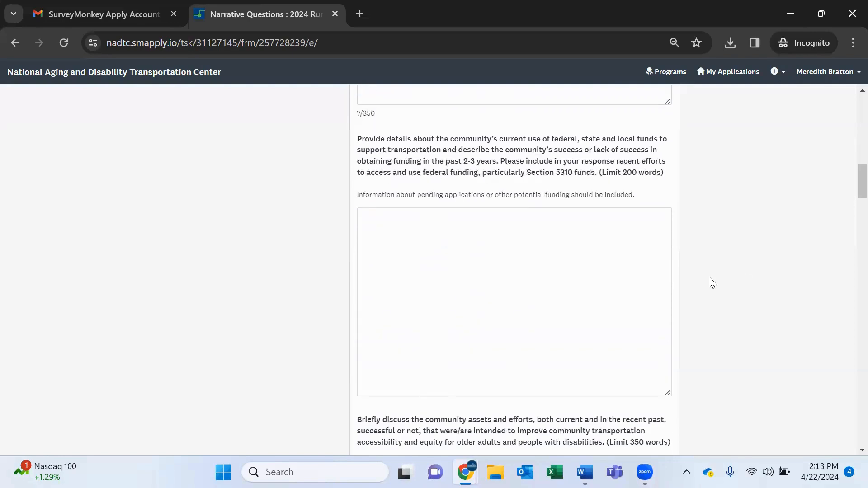
left_click(615, 282)
type("This is ")
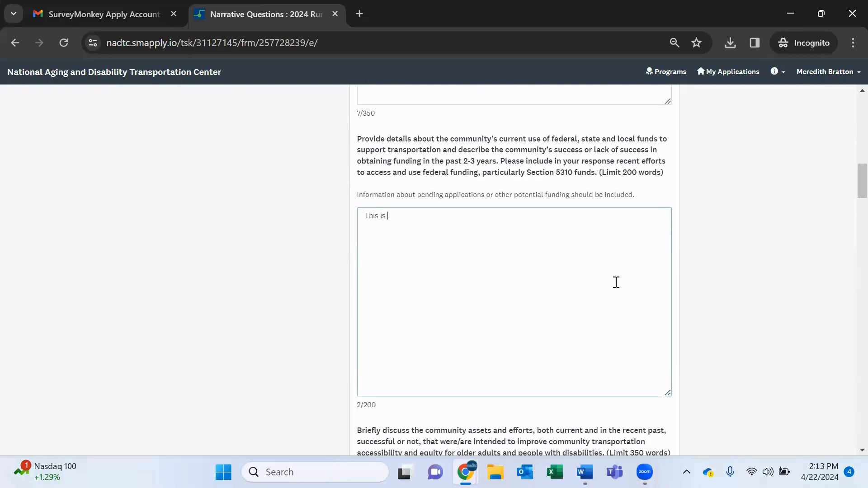
type("test language.")
Paste "This is test language" into the Consultants answer and mark the Narrative Questions task complete.
scroll(616, 282, "down", 1)
scroll(402, 252, "down", 10)
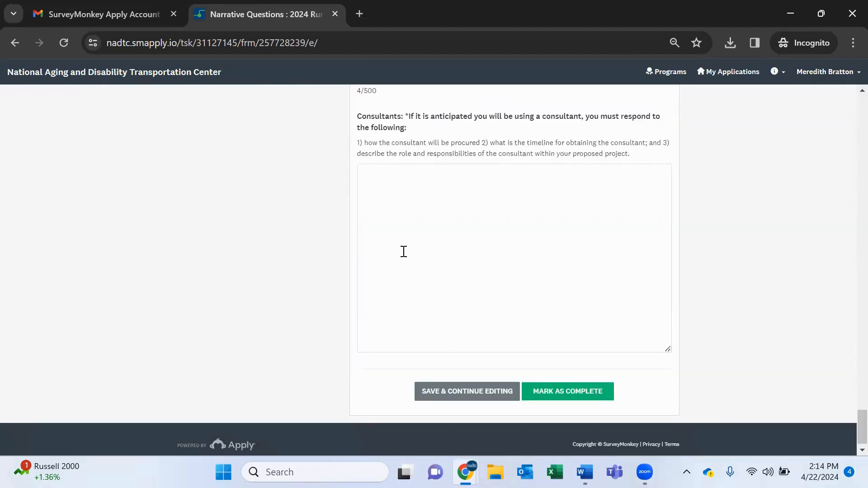
left_click(403, 252)
type("This is test language.")
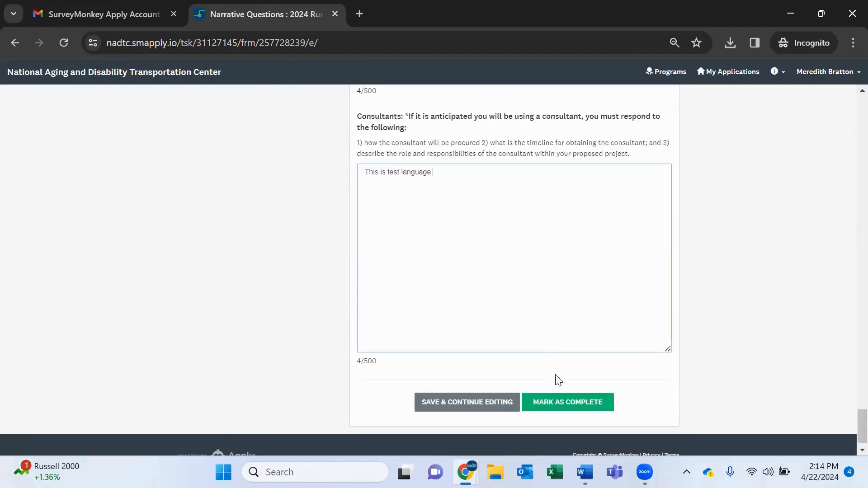
left_click(556, 394)
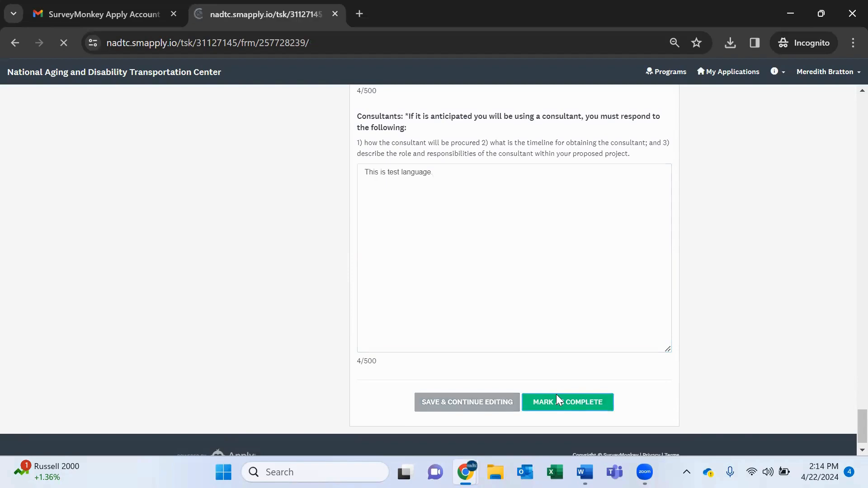
Review the submitted responses on the completed main application form task.
scroll(299, 325, "down", 1)
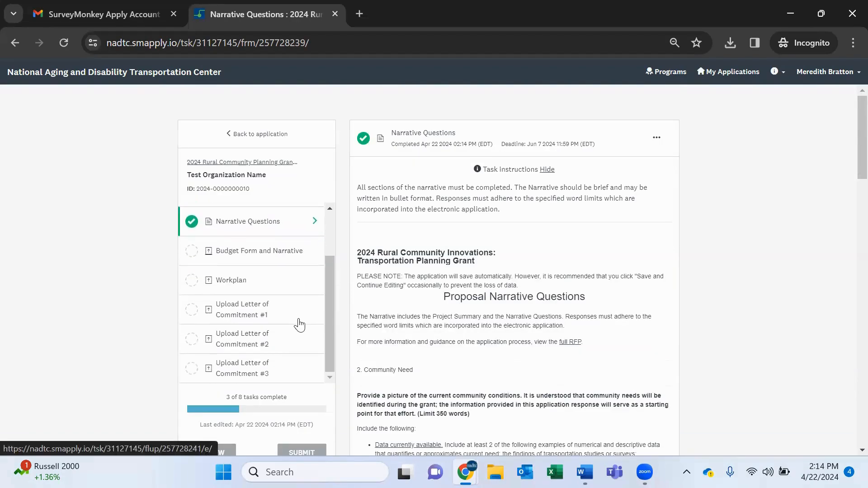
left_click(265, 252)
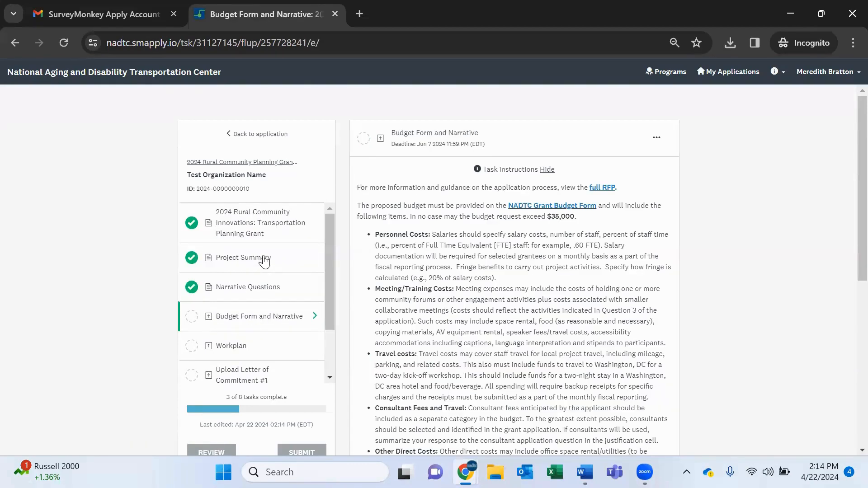
left_click(225, 227)
scroll(495, 348, "down", 5)
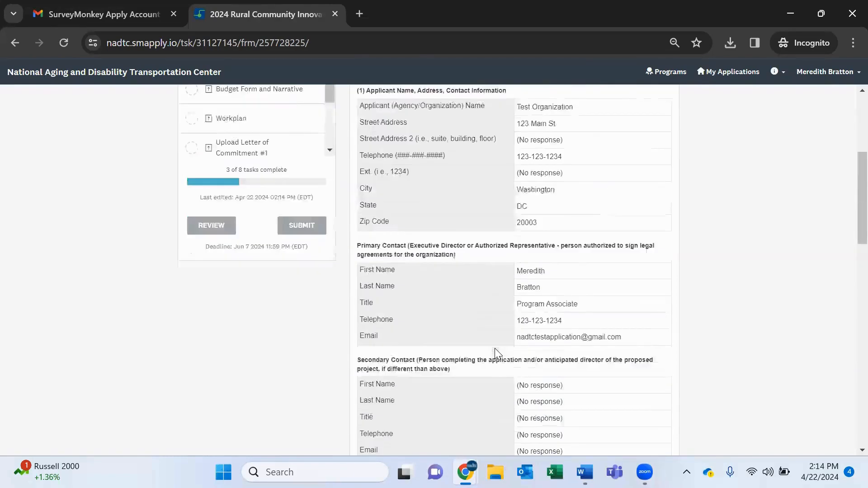
scroll(495, 350, "down", 15)
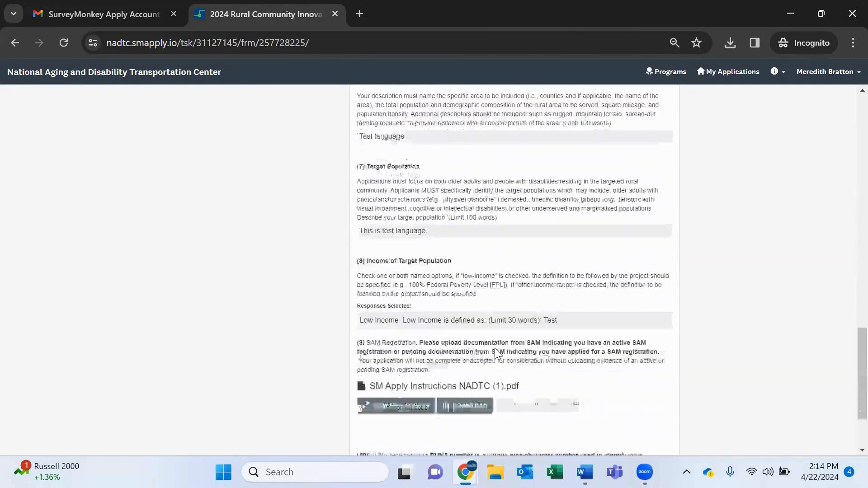
scroll(497, 354, "down", 3)
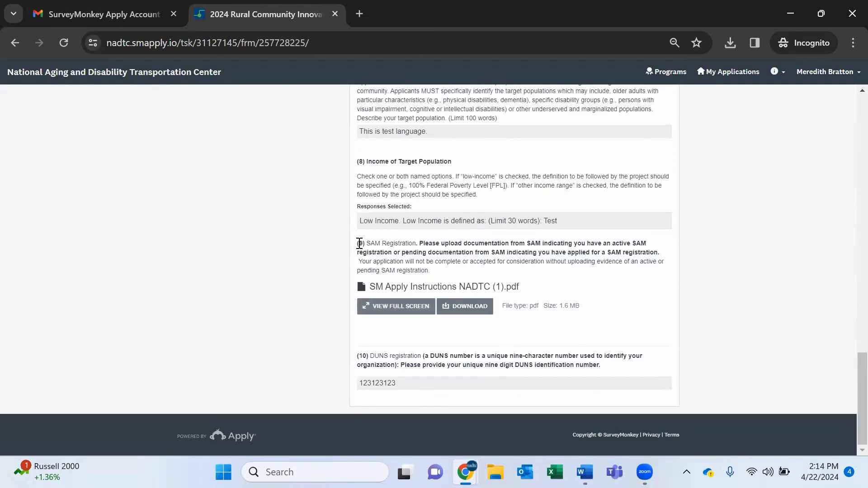
left_click_drag(359, 243, 465, 288)
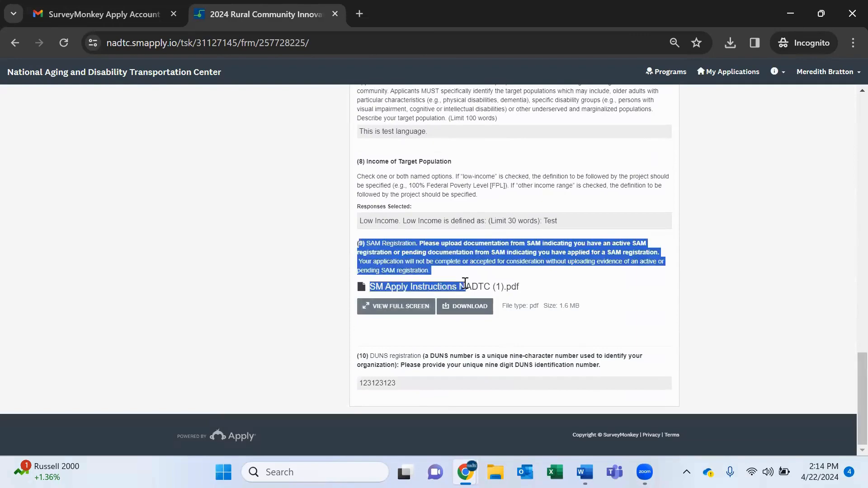
left_click(492, 248)
scroll(493, 248, "up", 18)
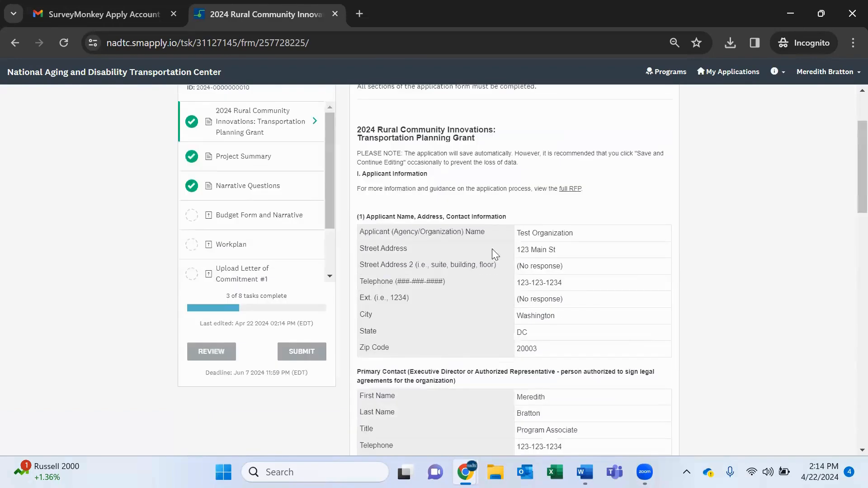
Open the Budget Form and Narrative task and download the NADTC Grant Budget Form template to Downloads.
left_click(281, 215)
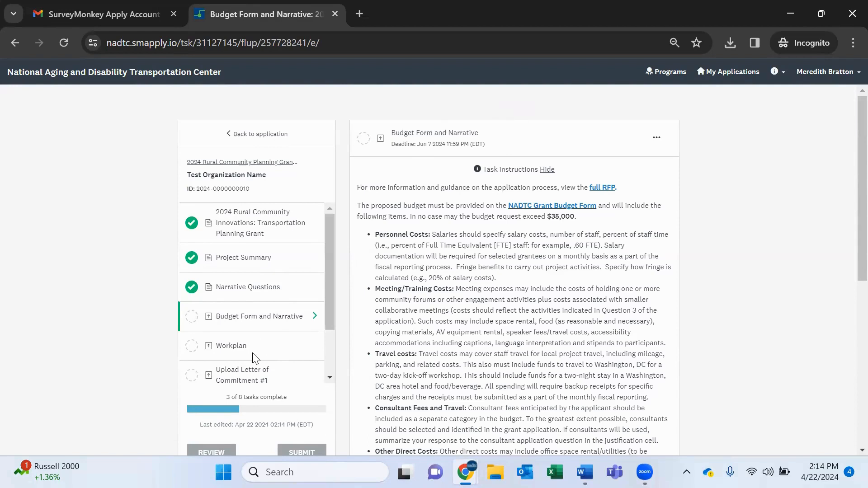
scroll(253, 355, "down", 3)
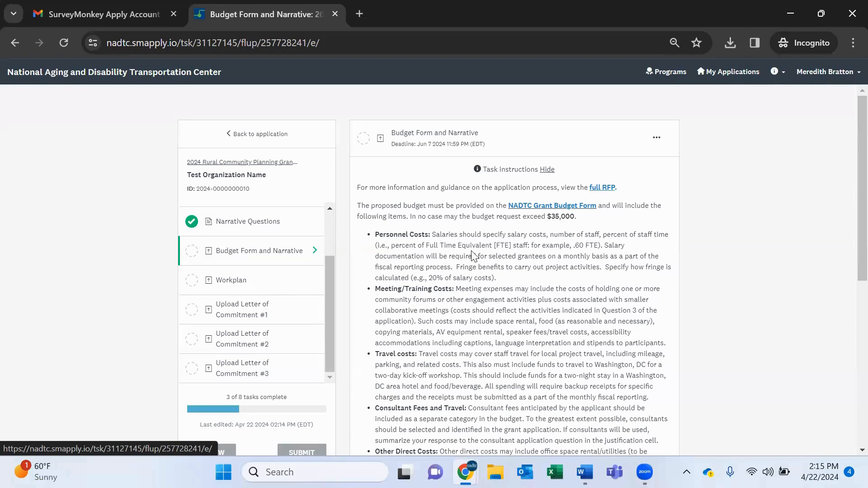
left_click(534, 210)
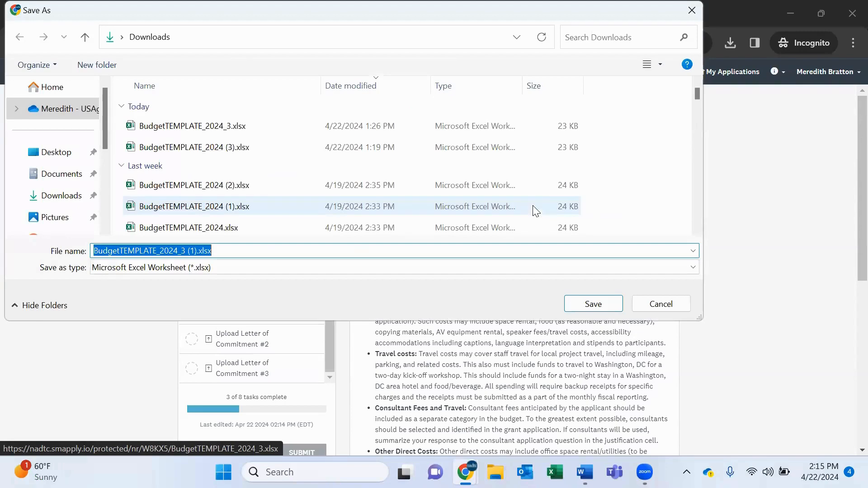
left_click(593, 303)
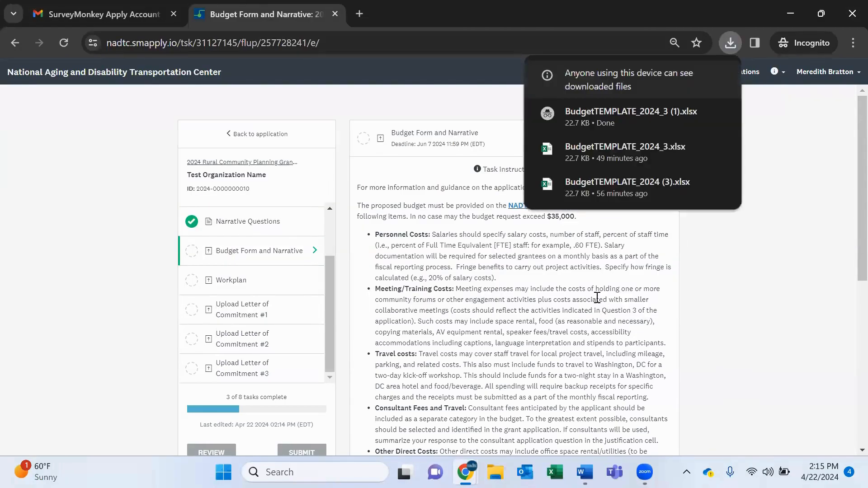
Open the downloaded BudgetTEMPLATE_2024_3 (1).xlsx in Excel and enable editing.
mouse_move(611, 107)
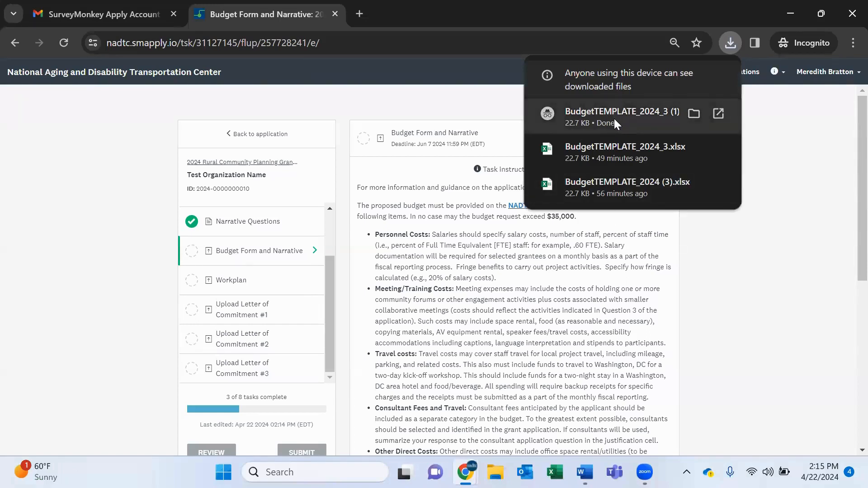
left_click(615, 119)
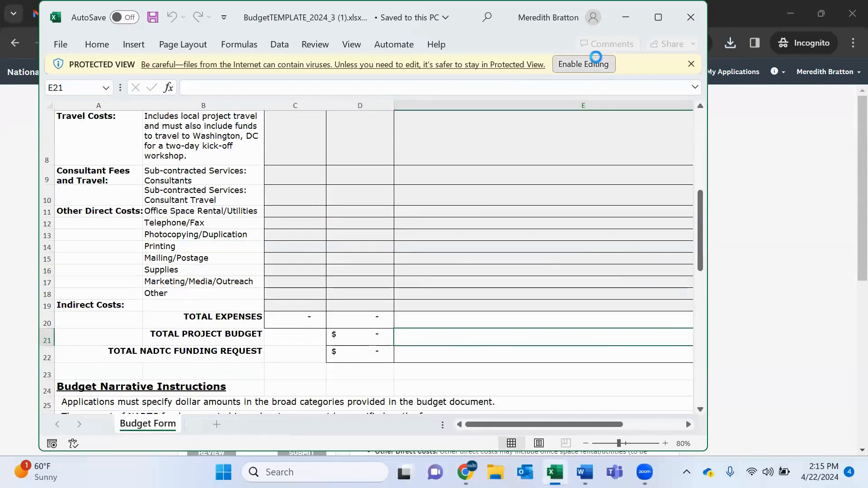
left_click(596, 59)
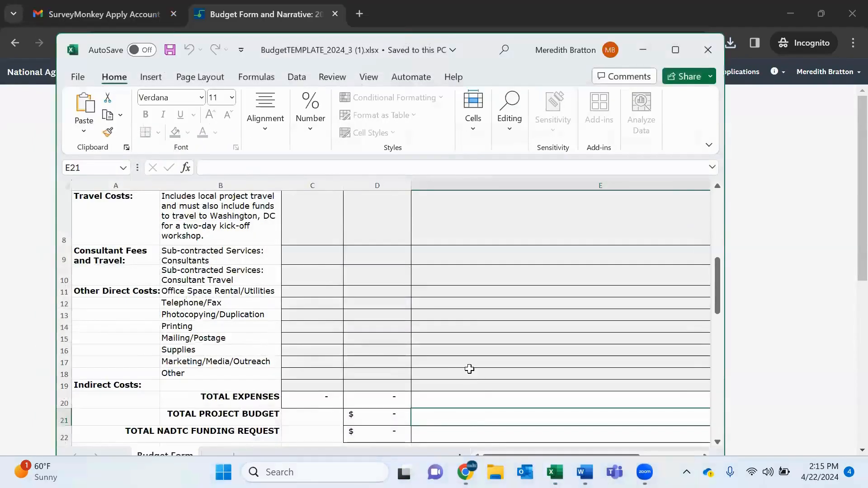
Save the budget workbook to Downloads on This PC, replacing the '_3 (1)' filename suffix with the applicant's full name.
scroll(469, 369, "up", 2)
scroll(470, 369, "up", 2)
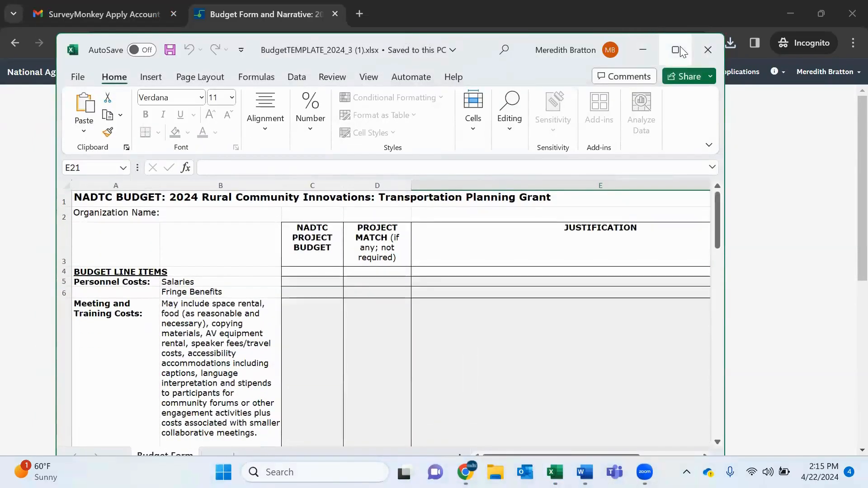
left_click(677, 50)
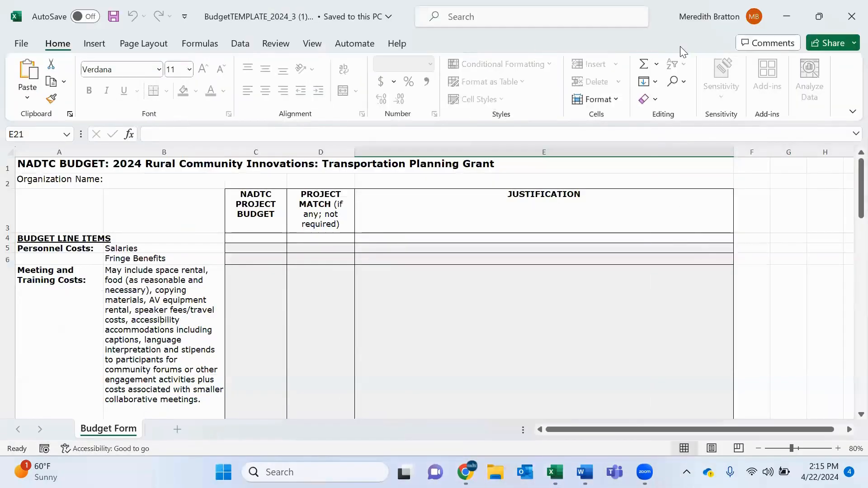
left_click(20, 46)
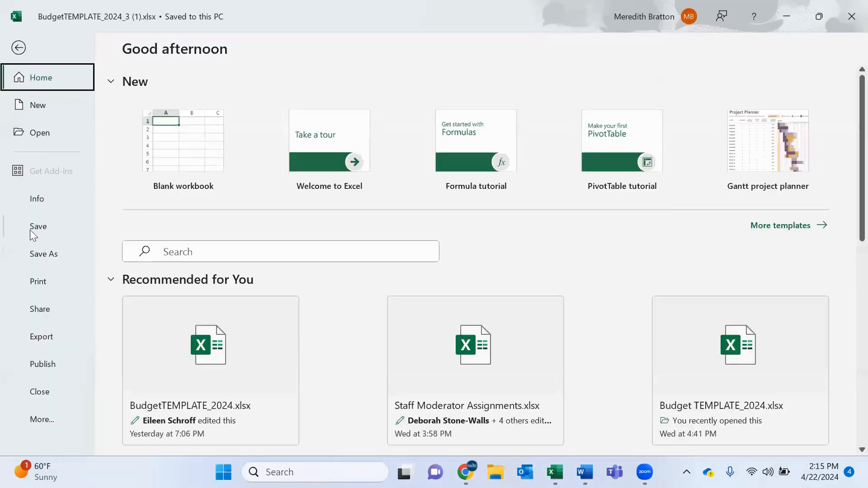
left_click(32, 252)
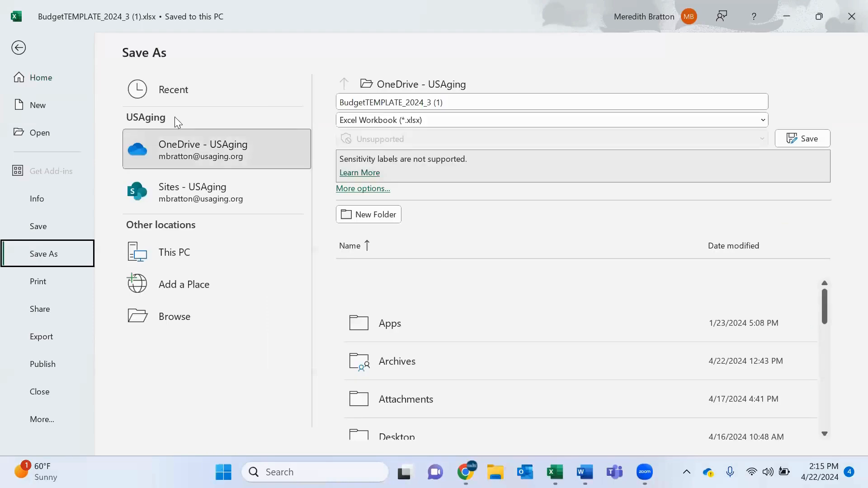
left_click(457, 101)
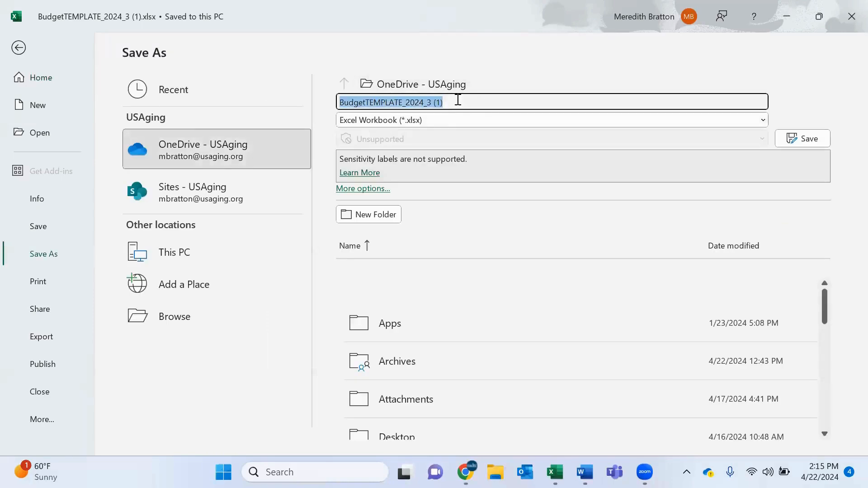
left_click(458, 100)
key("BackSpace")
key("BackSpace")
key("BackSpace")
key("BackSpace")
key("BackSpace")
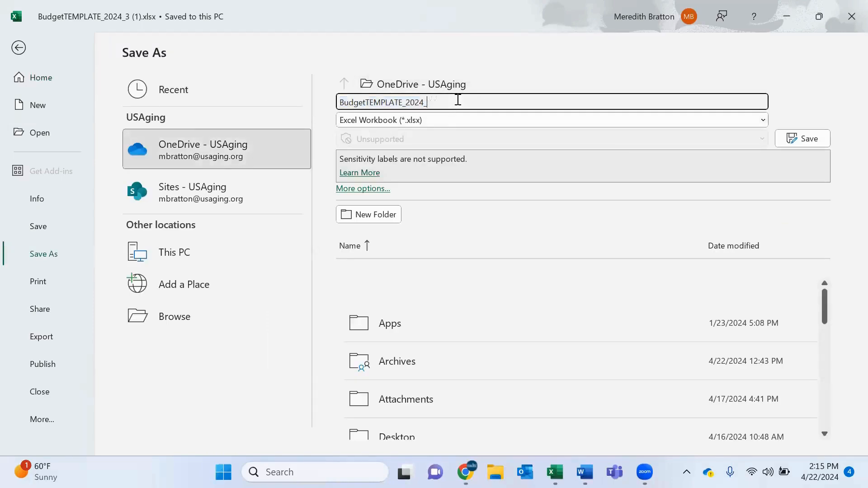
left_click(244, 248)
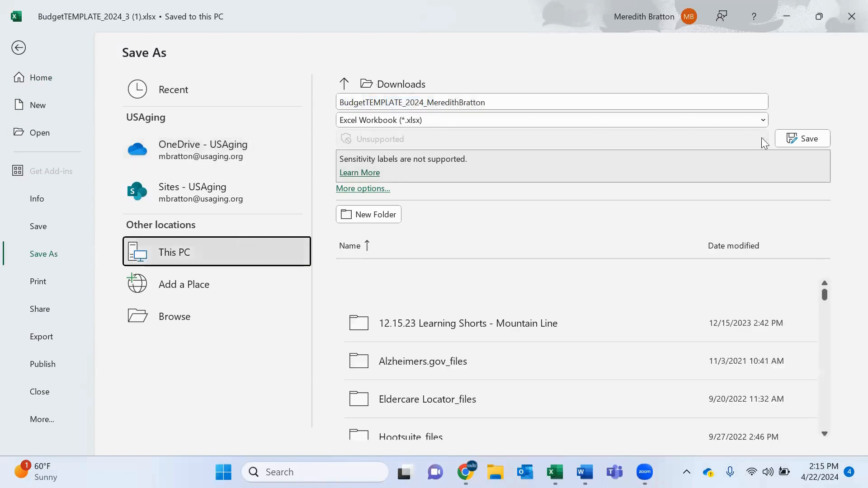
left_click(798, 138)
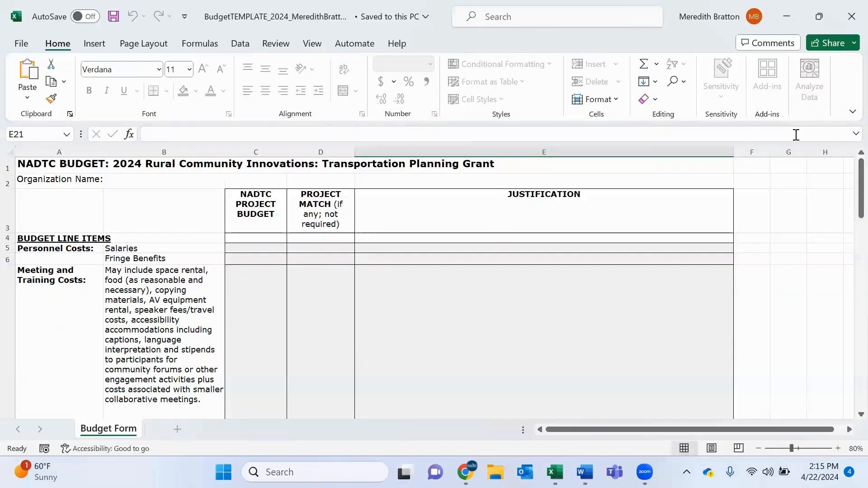
Attach the renamed budget workbook from Downloads to the Budget Form and Narrative task.
left_click(785, 15)
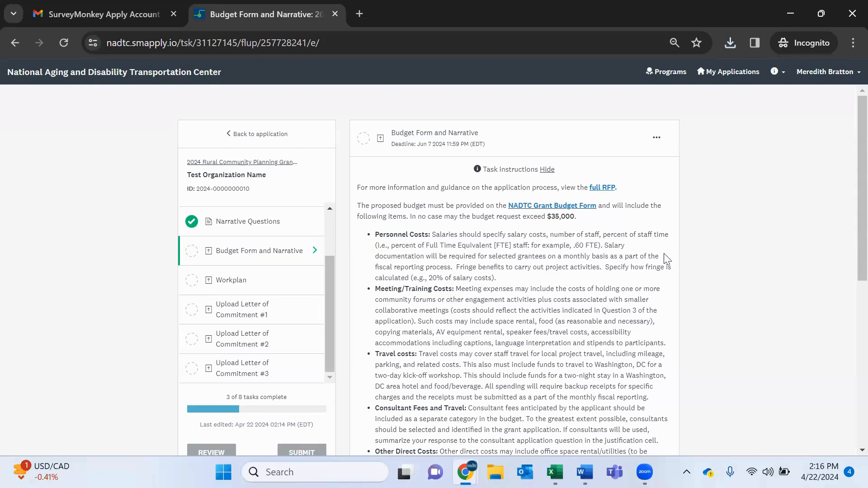
scroll(664, 254, "down", 6)
scroll(618, 354, "down", 1)
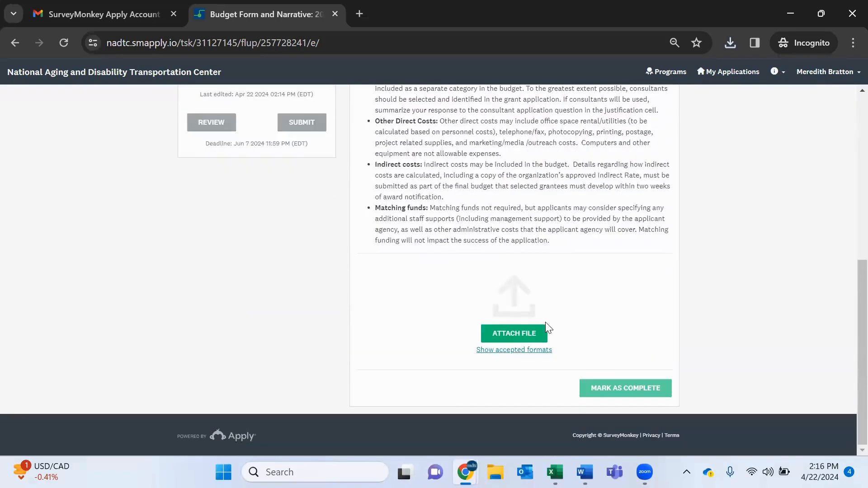
left_click(500, 336)
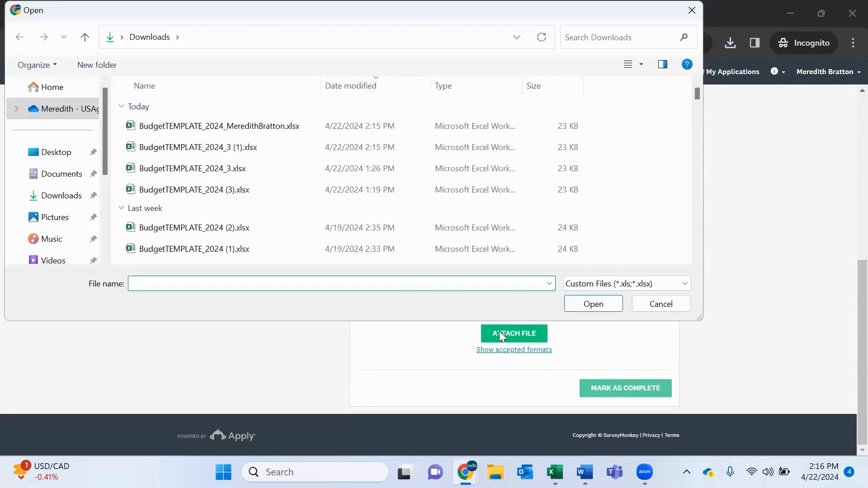
double_click(277, 131)
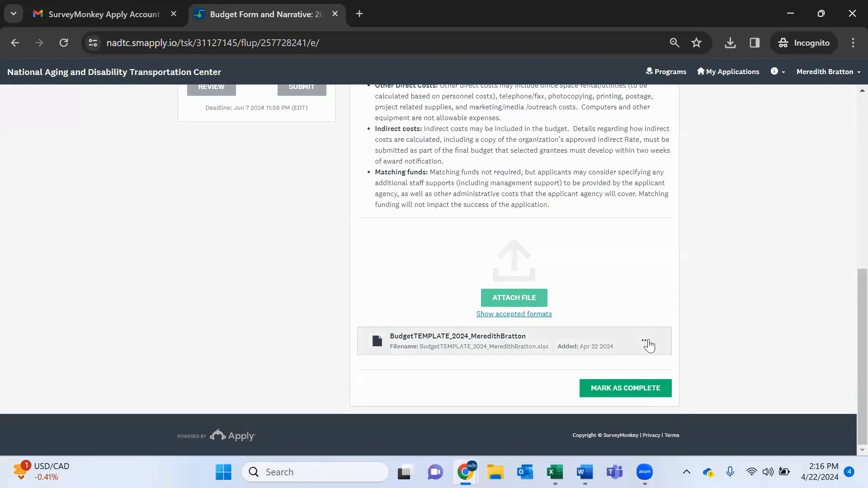
Mark the Budget Form and Narrative task as complete.
left_click(646, 343)
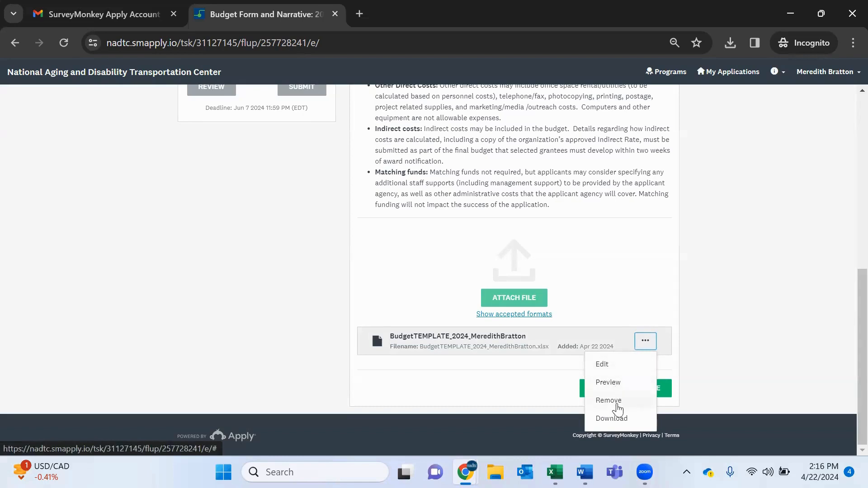
left_click(727, 361)
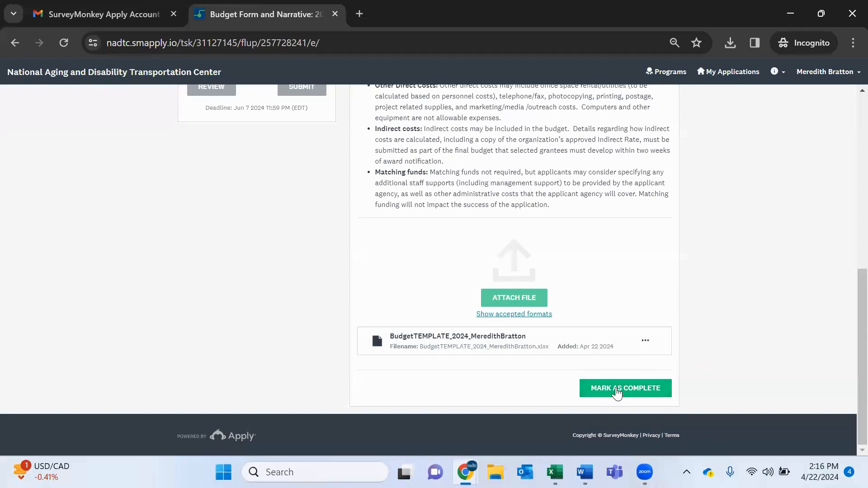
left_click(618, 390)
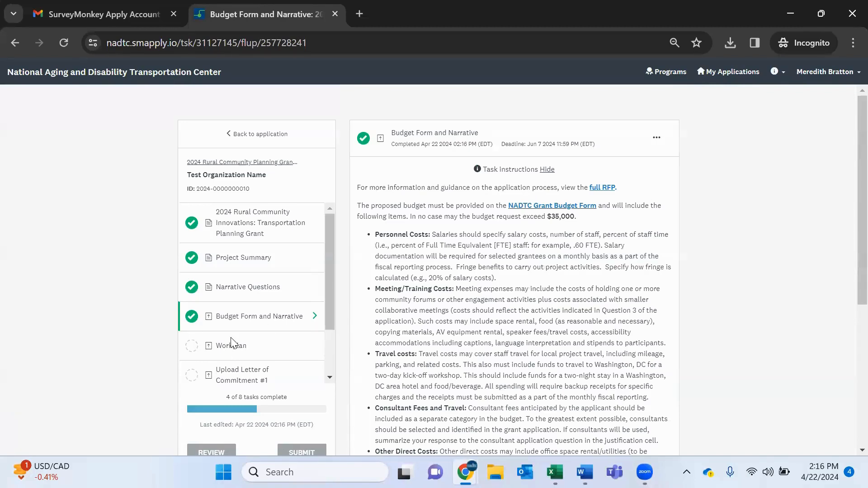
Open the Workplan task and download the workplan template to Downloads.
scroll(231, 346, "down", 3)
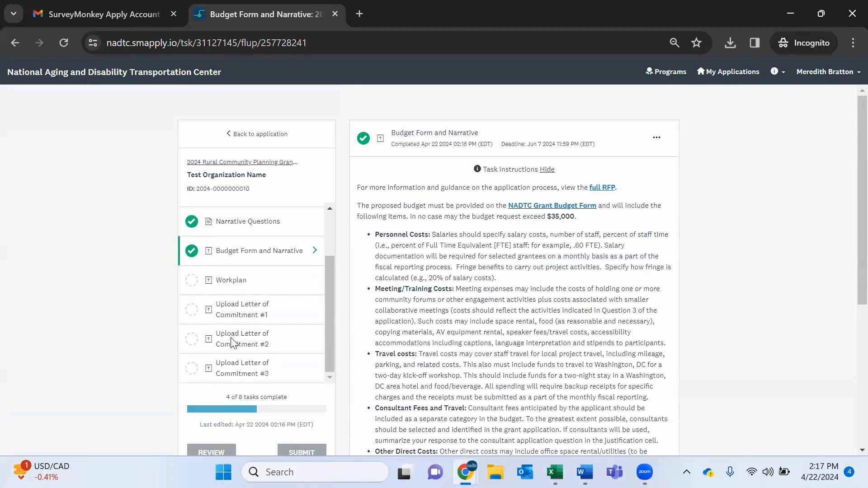
left_click(227, 280)
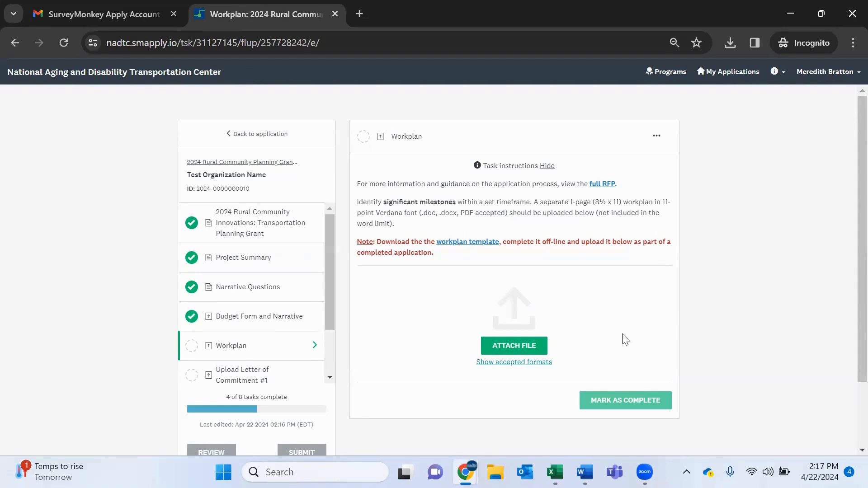
left_click(537, 363)
left_click(471, 244)
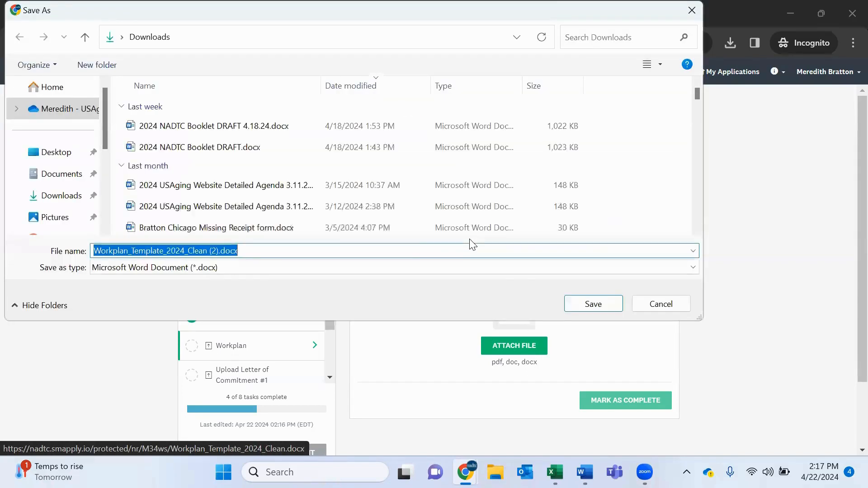
left_click(586, 301)
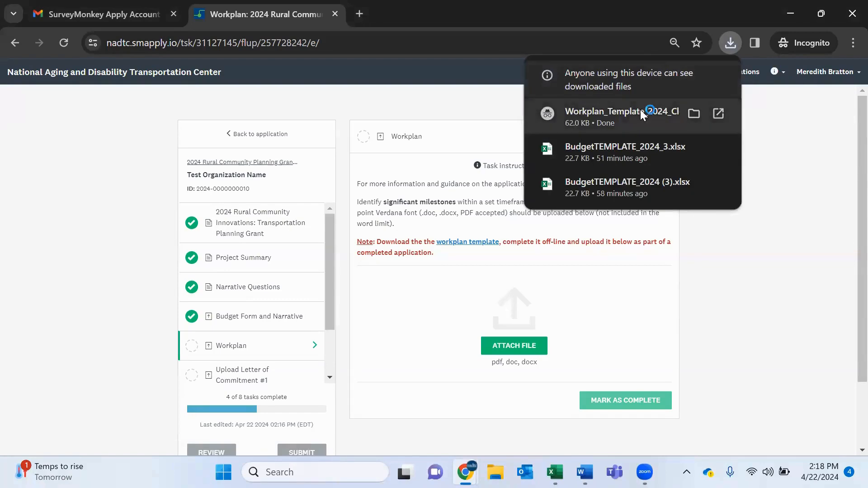
Open the downloaded workplan template in Word, dismiss the viewing notice, and enable editing.
left_click(640, 111)
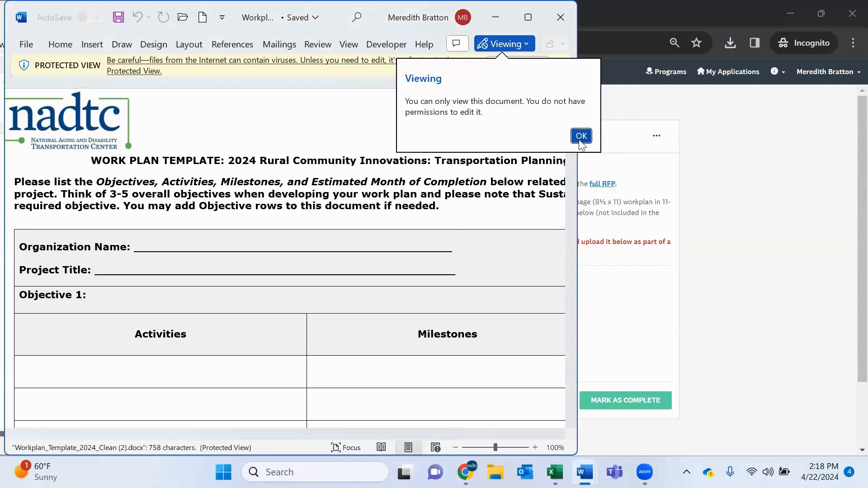
left_click(581, 136)
left_click(526, 66)
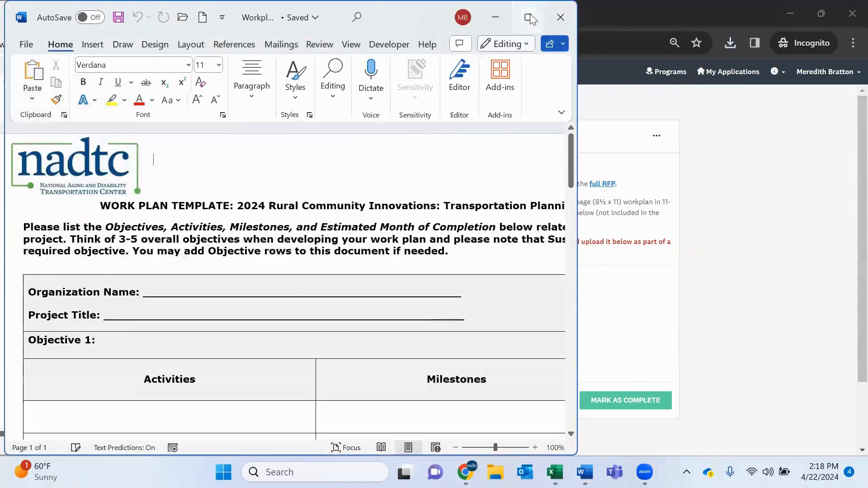
left_click(530, 18)
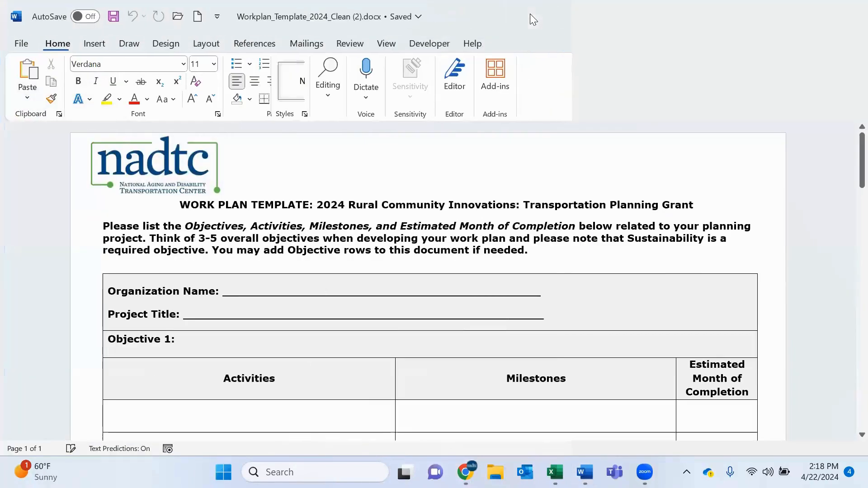
Fill in the Organization Name line with a test application name.
left_click(278, 289)
type("Mer")
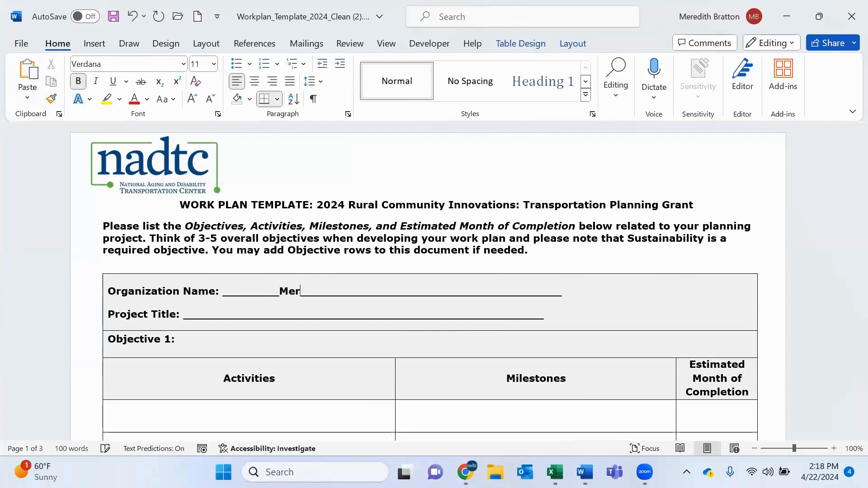
type("edith Test ")
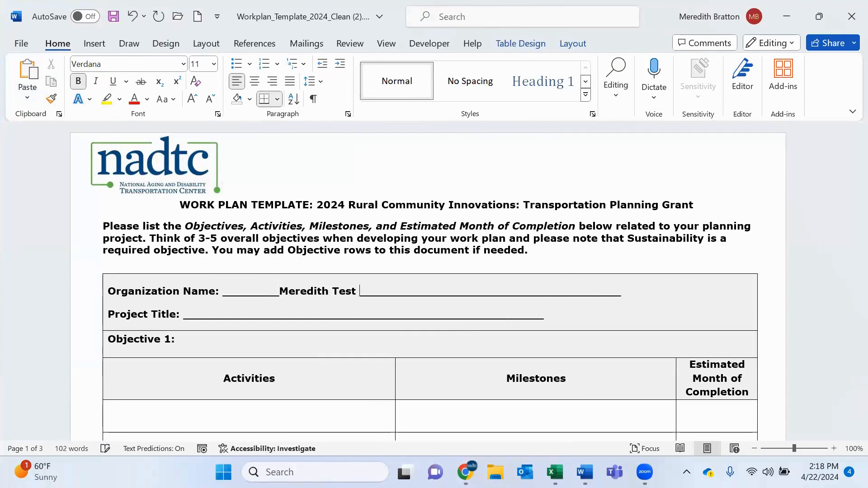
type("Application")
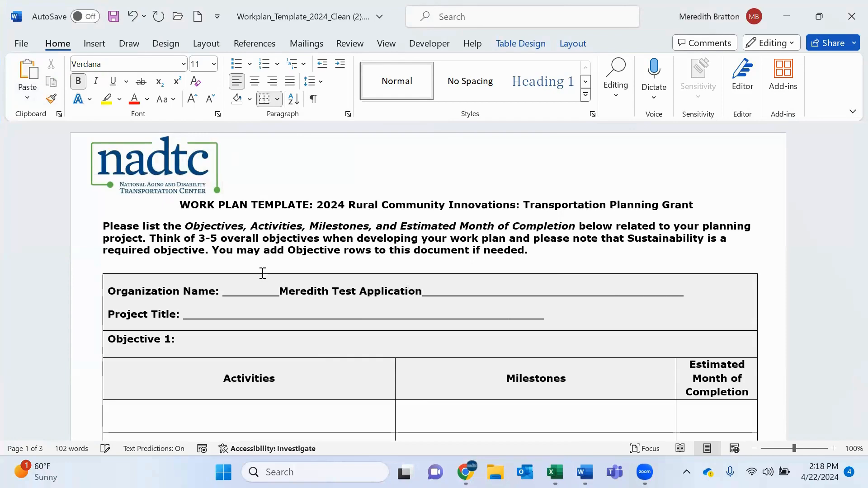
Save the workplan document to Downloads on This PC, replacing the '(2)' filename suffix with the applicant's full name.
left_click(22, 44)
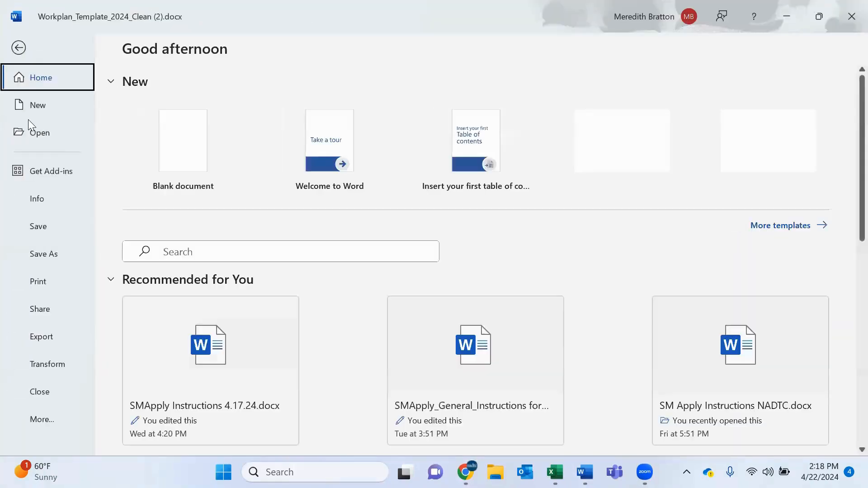
left_click(38, 254)
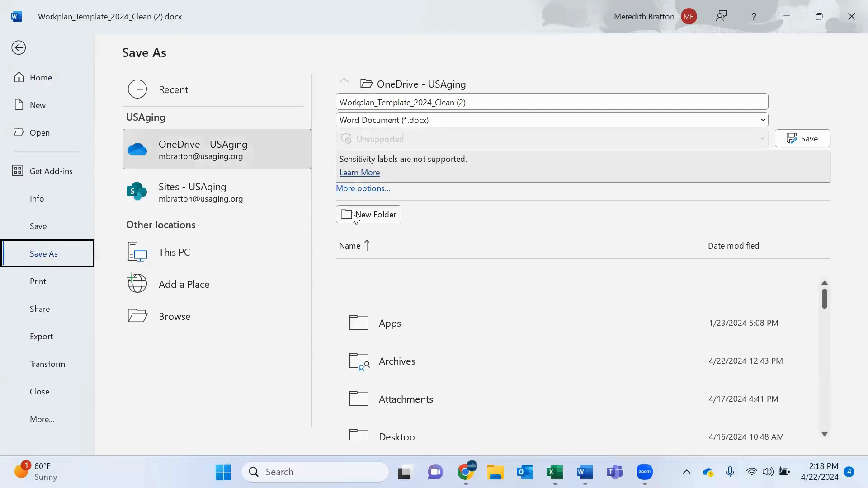
left_click(251, 249)
left_click(473, 104)
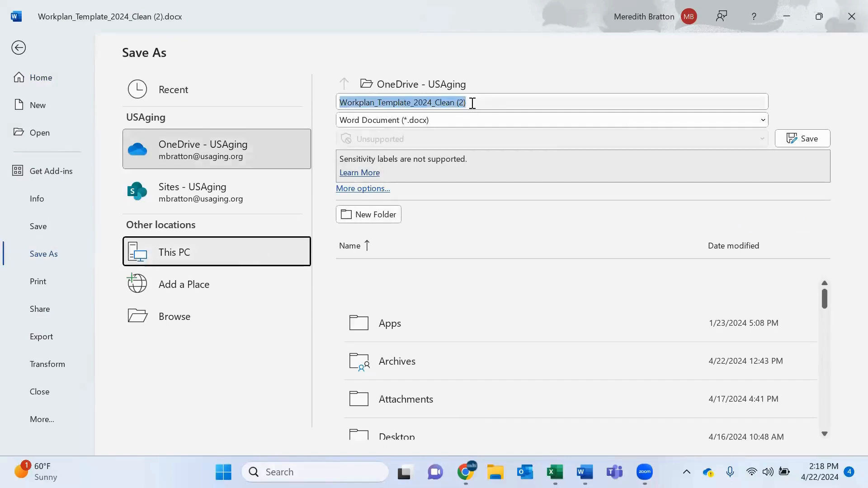
left_click(472, 103)
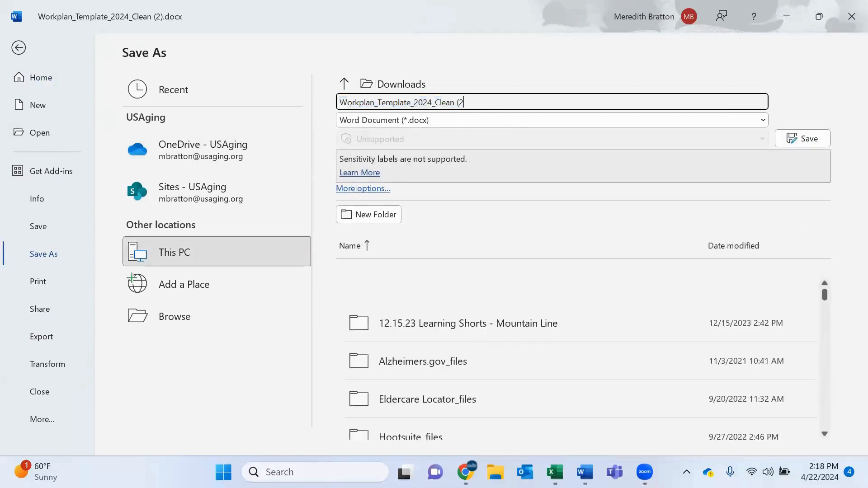
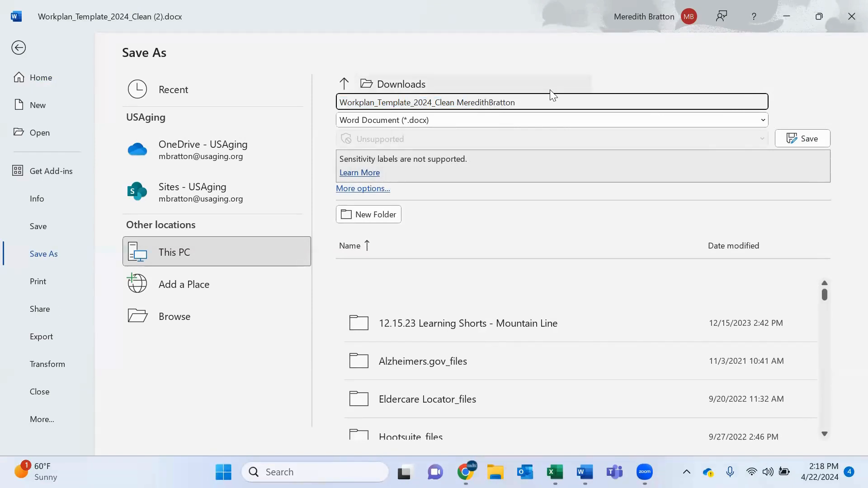
left_click(792, 139)
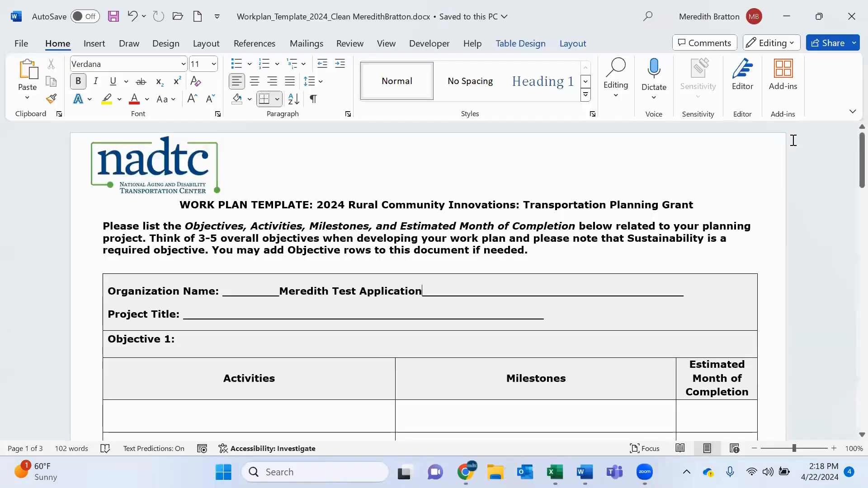
Attach the saved workplan document from Downloads to the Workplan task and mark the task as complete.
left_click(778, 18)
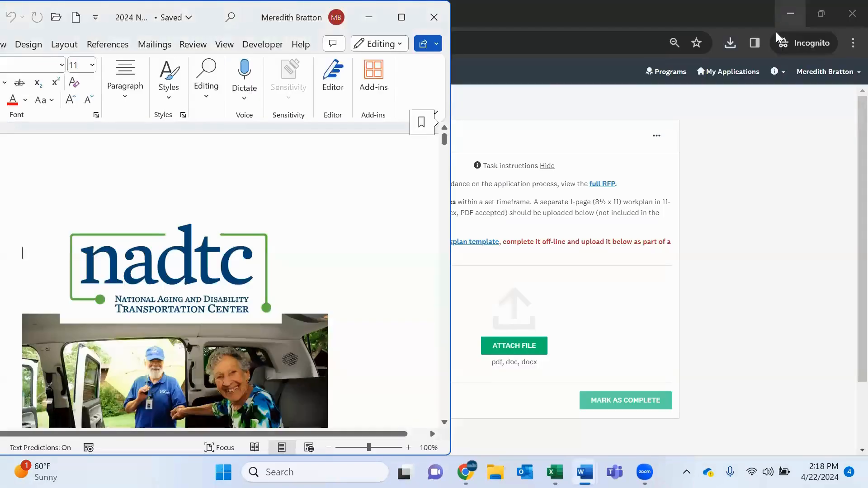
scroll(710, 326, "down", 1)
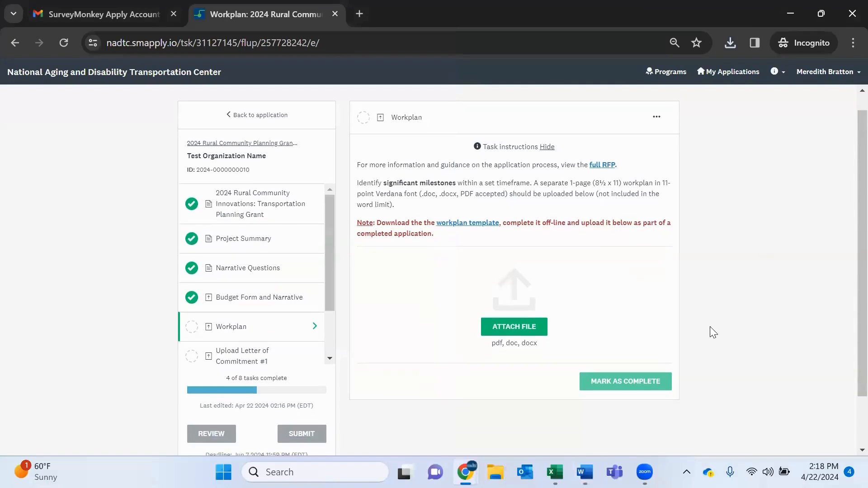
left_click(537, 333)
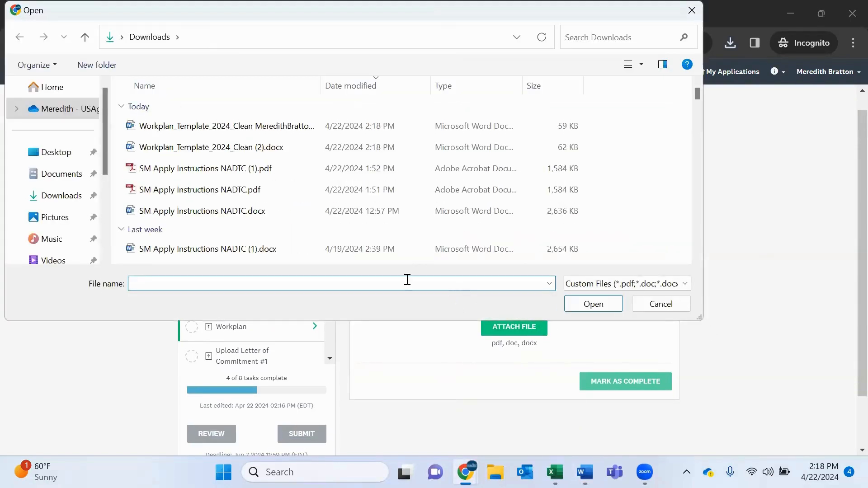
double_click(295, 128)
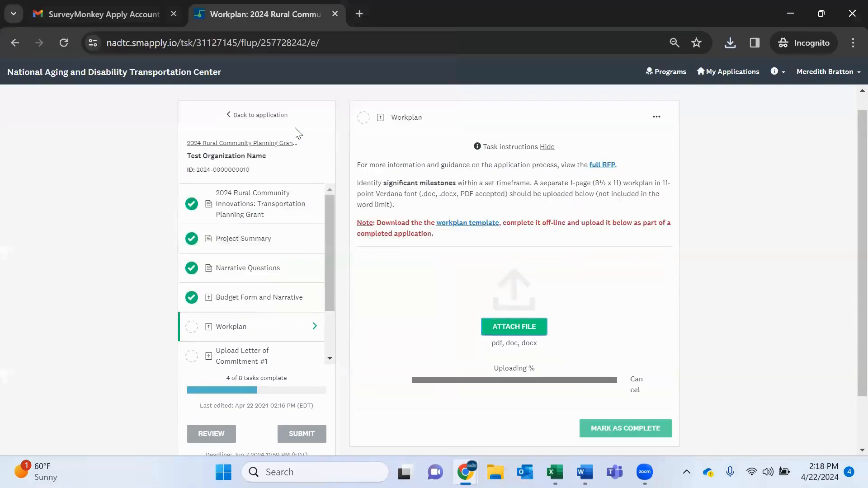
scroll(674, 307, "down", 2)
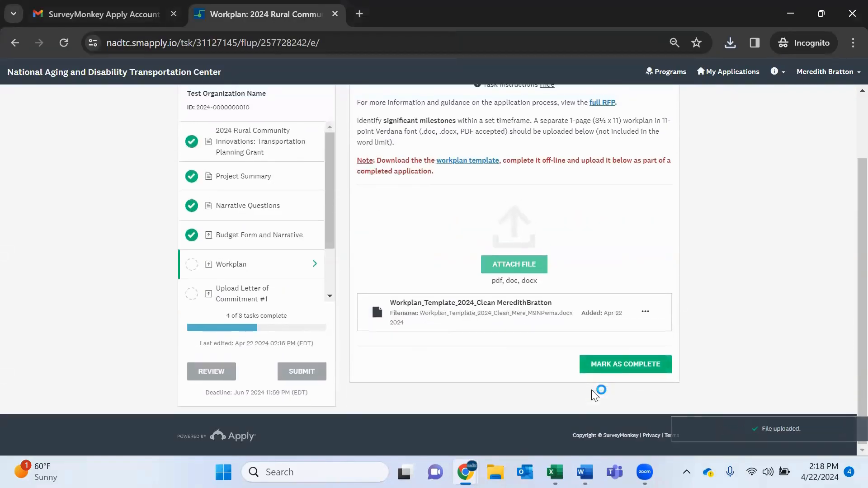
left_click(616, 368)
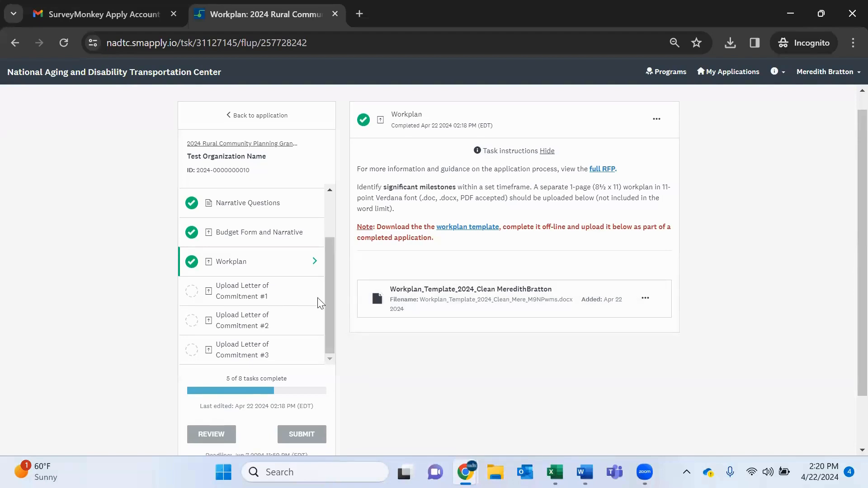
Open Upload Letter of Commitment #1, attach LetterofCommitment1.docx from Documents, and mark the task as complete.
left_click(266, 299)
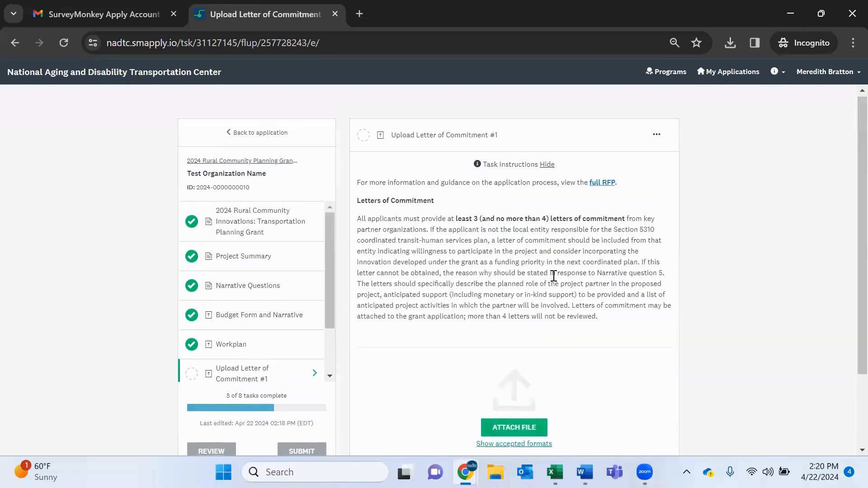
scroll(554, 276, "down", 2)
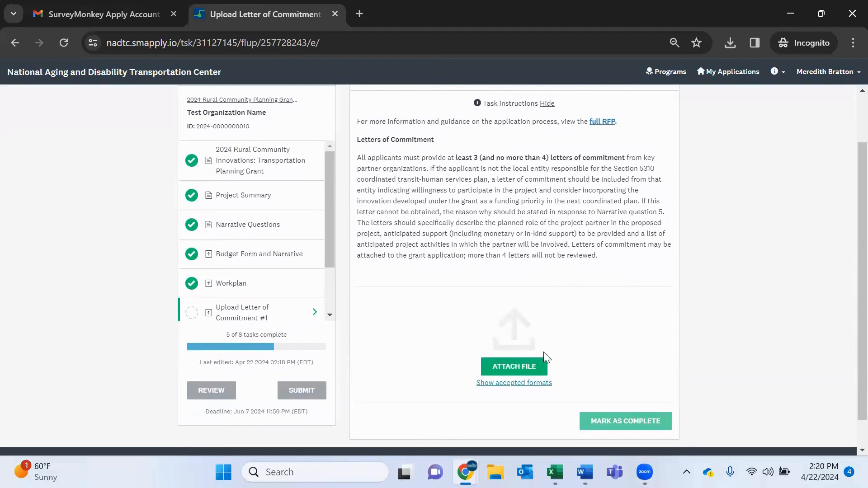
left_click(525, 369)
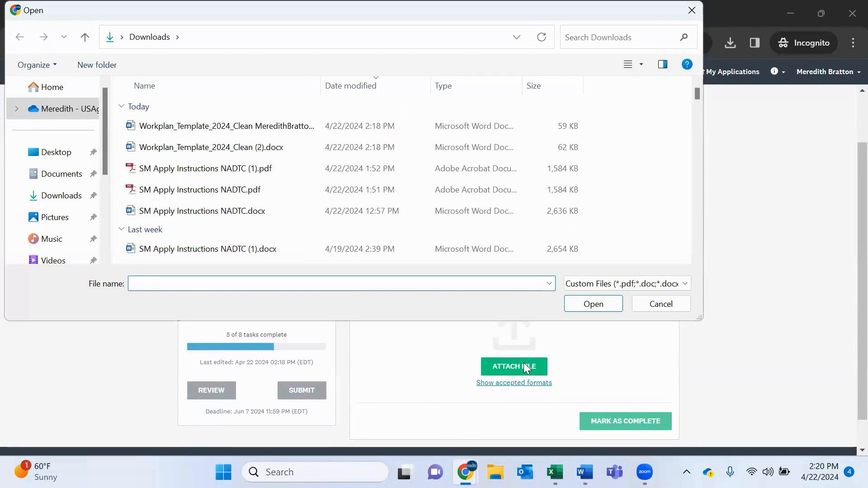
left_click(46, 181)
left_click(196, 154)
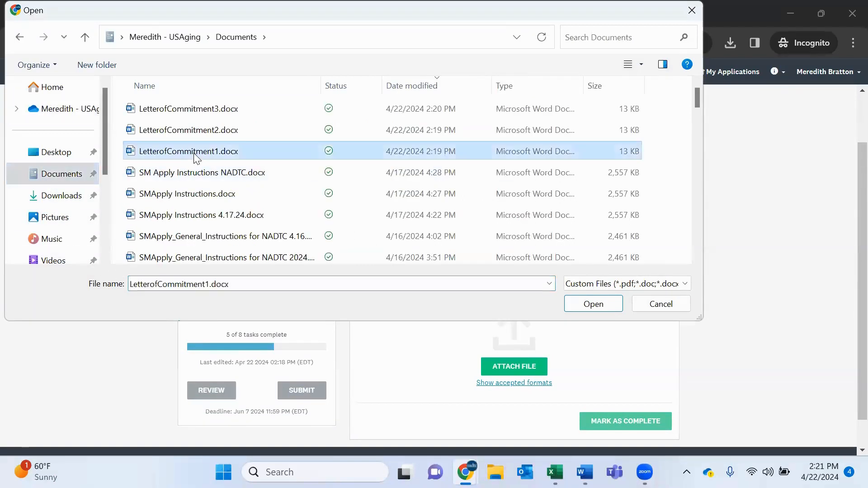
double_click(195, 153)
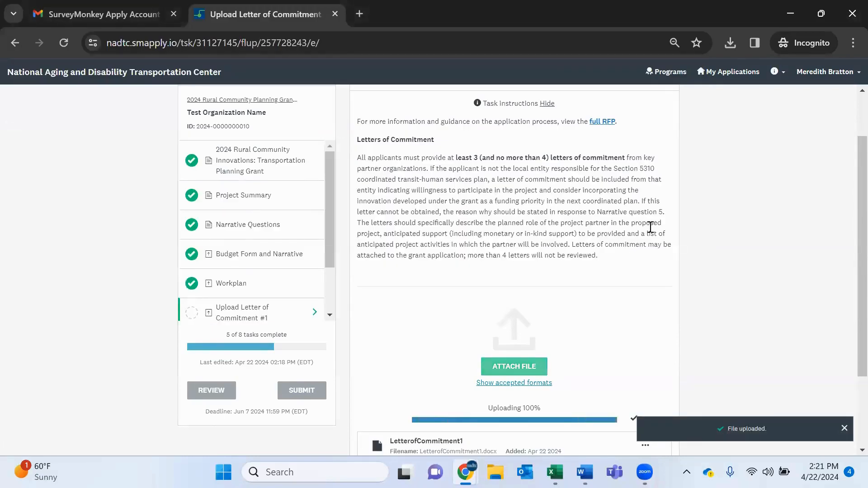
scroll(651, 229, "down", 2)
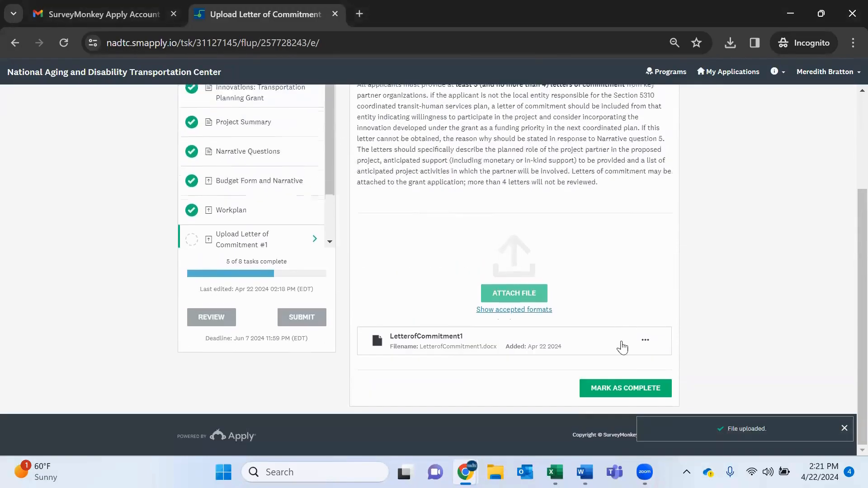
left_click(611, 393)
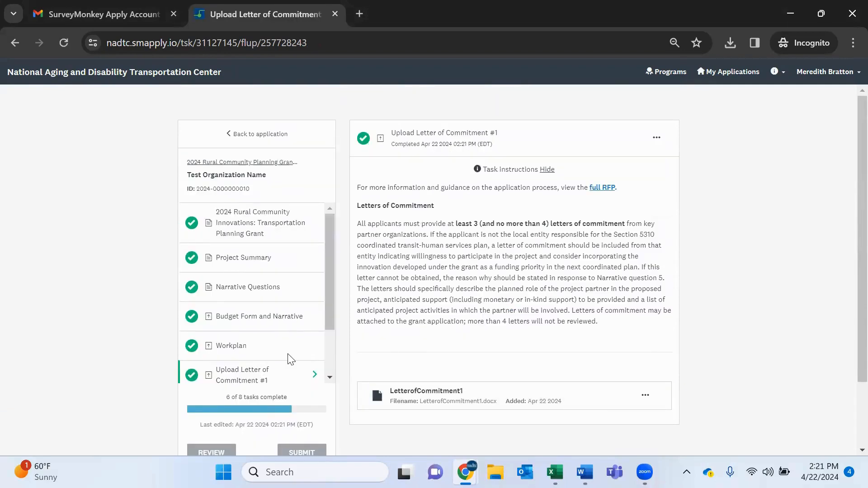
Open Upload Letter of Commitment #2, attach LetterofCommitment2.docx, and mark the task as complete.
scroll(286, 359, "down", 2)
left_click(259, 348)
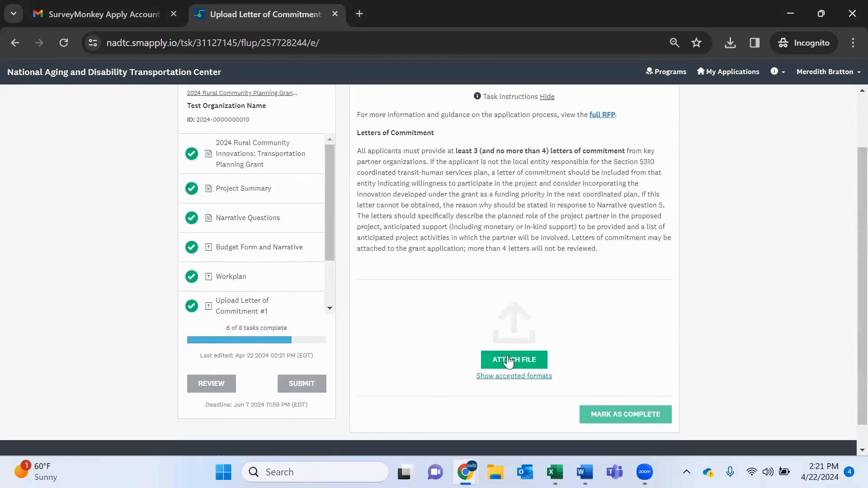
left_click(508, 360)
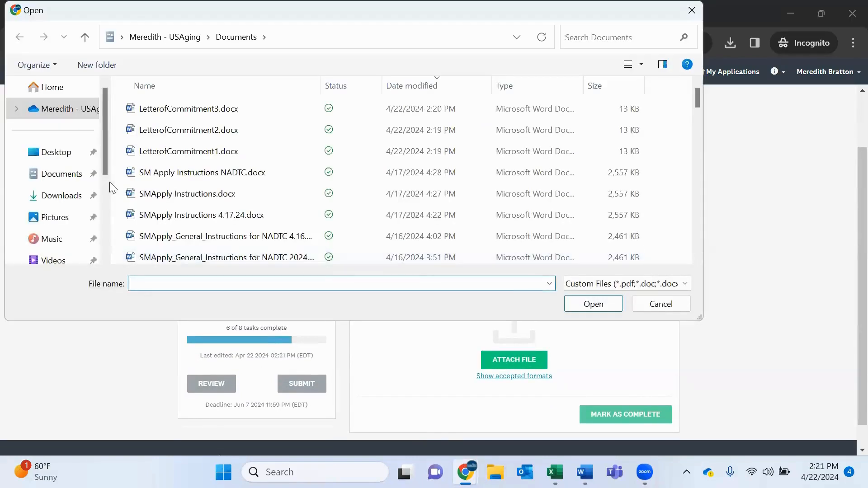
left_click(209, 129)
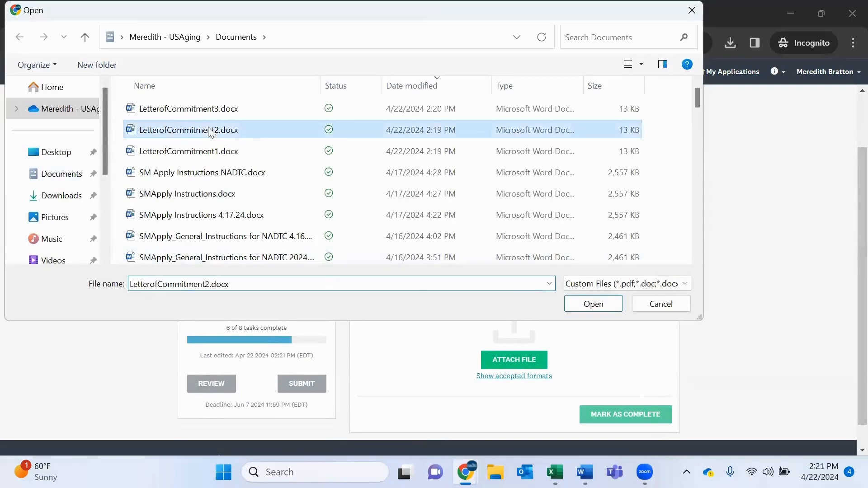
double_click(208, 130)
scroll(607, 330, "down", 2)
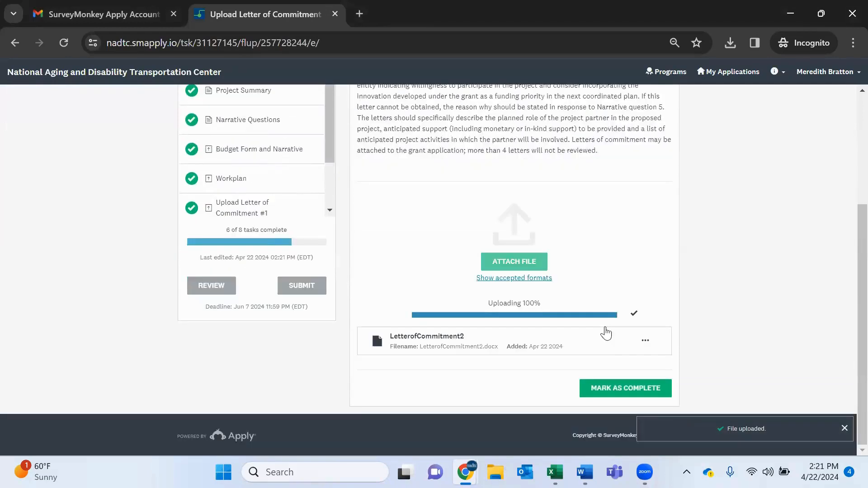
left_click(615, 388)
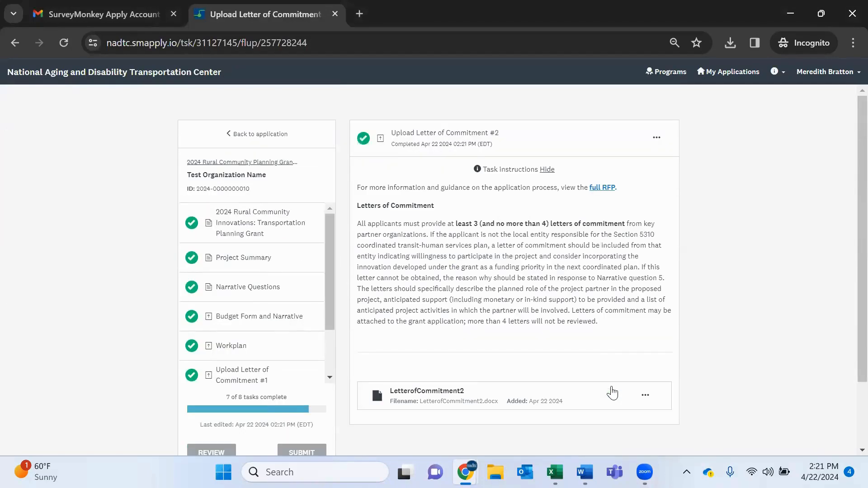
Open Upload Letter of Commitment #3, attach LetterofCommitment3.docx, and mark the task as complete.
scroll(270, 326, "down", 2)
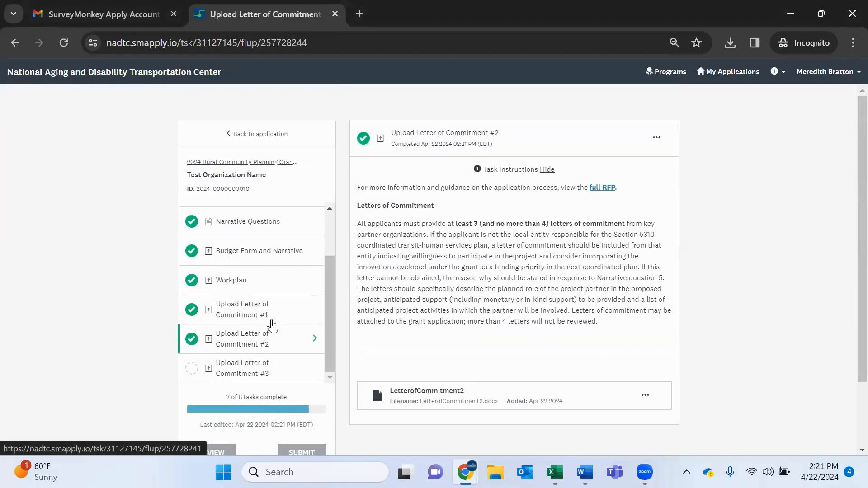
left_click(252, 375)
scroll(556, 319, "down", 2)
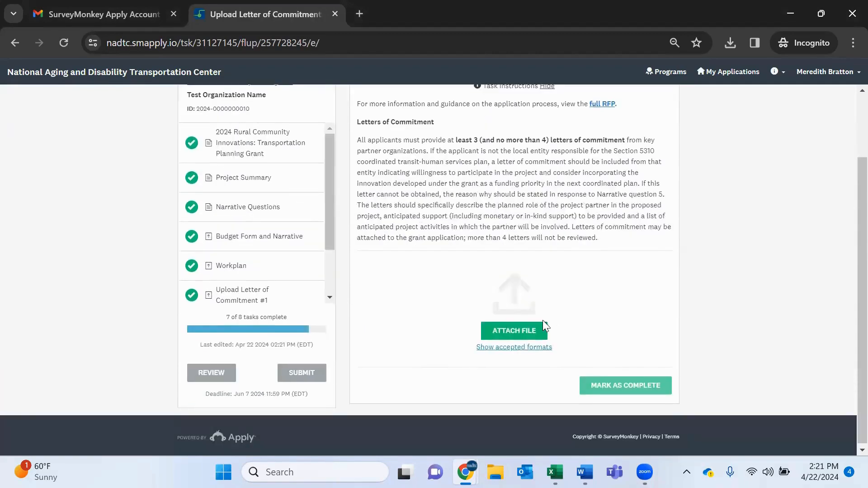
left_click(521, 328)
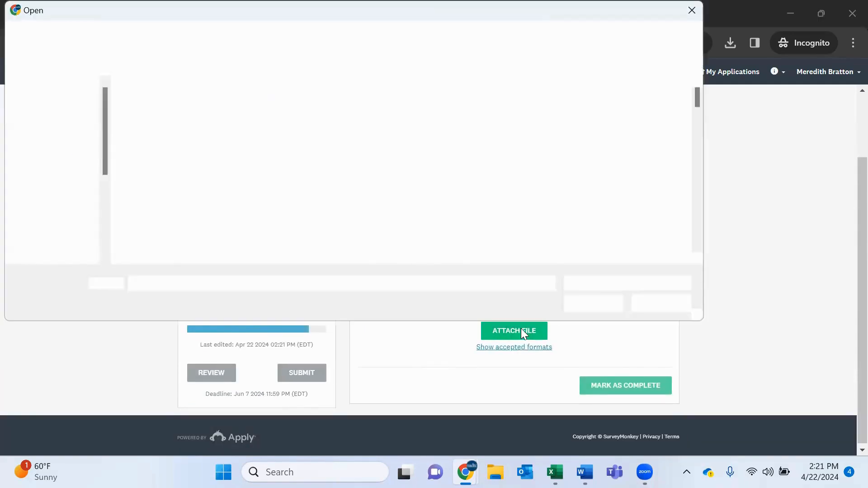
left_click(220, 114)
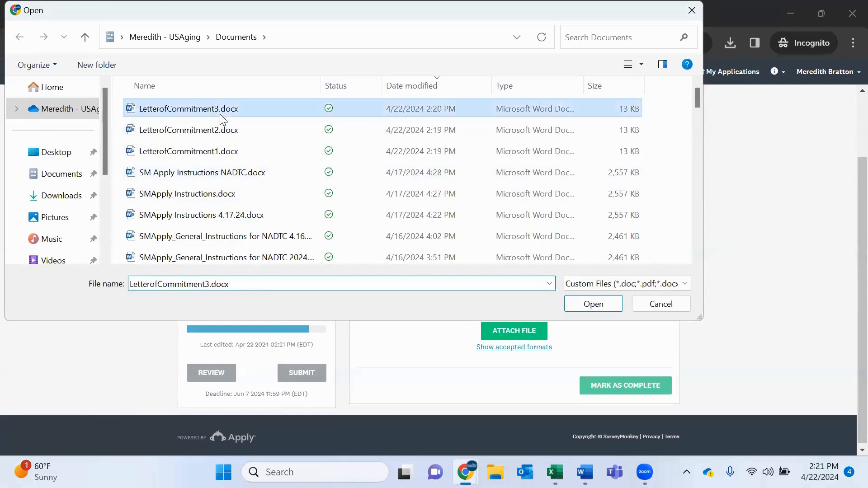
double_click(219, 113)
scroll(651, 401, "down", 1)
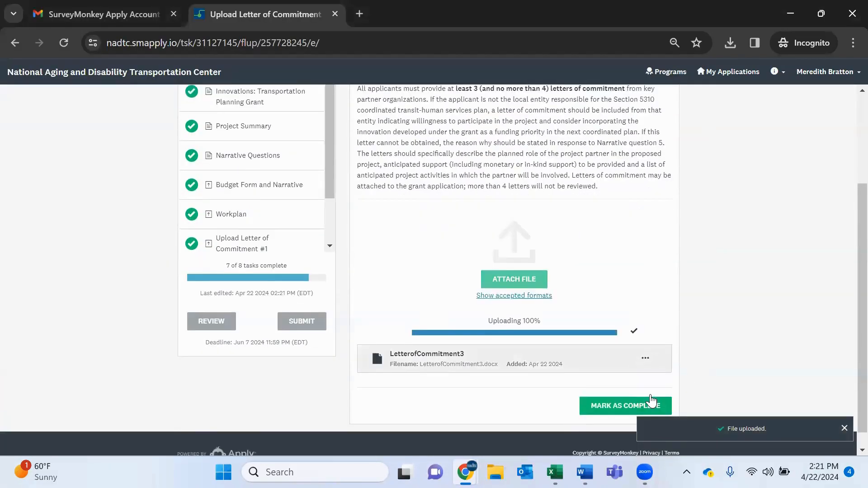
left_click(618, 403)
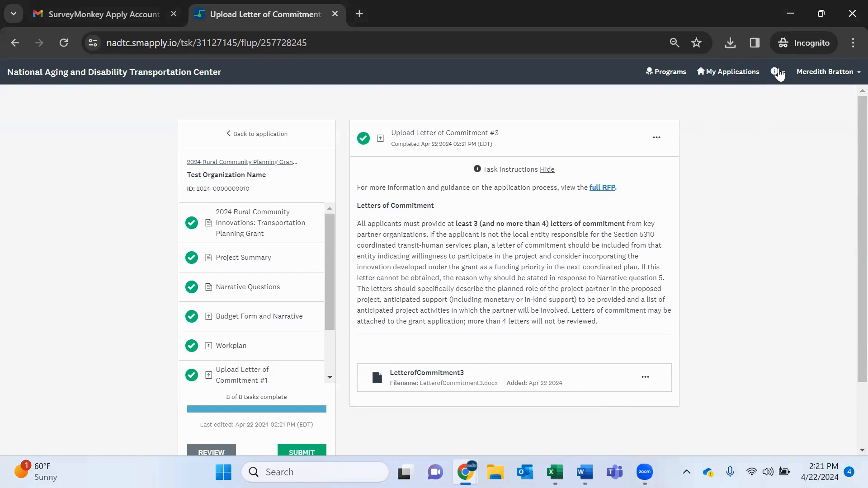
Check the help options and open the full RFP document to review, then close its tab.
left_click(776, 72)
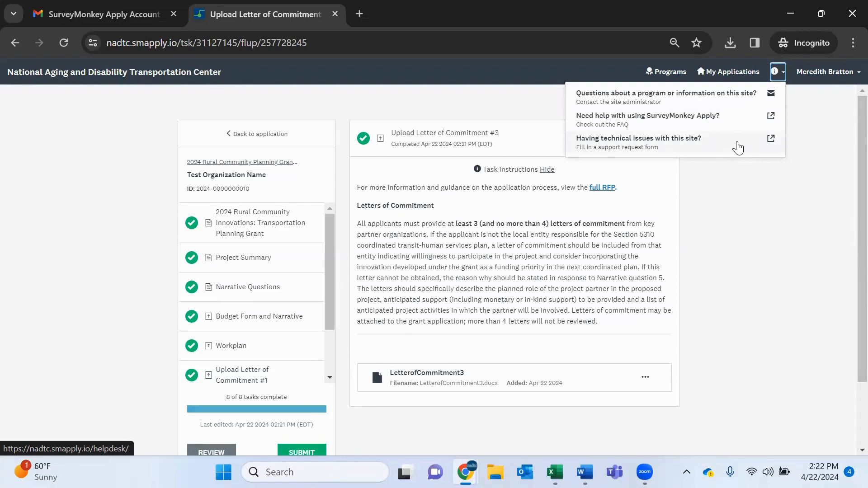
left_click(787, 232)
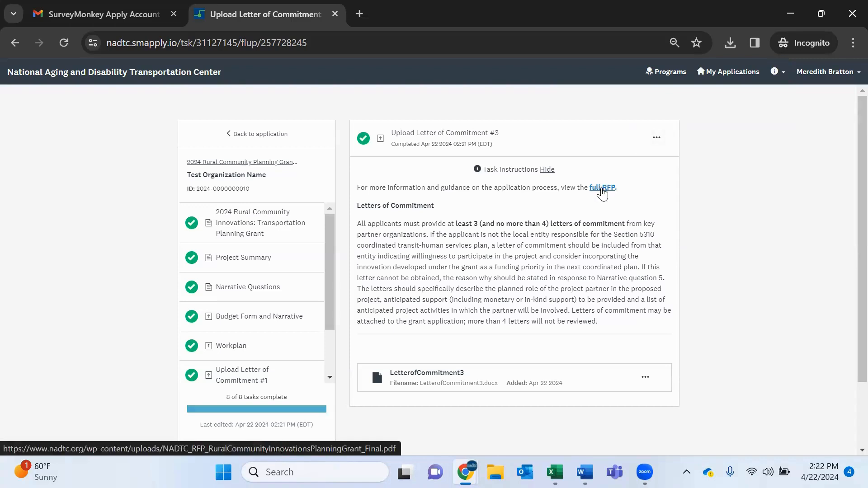
left_click(602, 188)
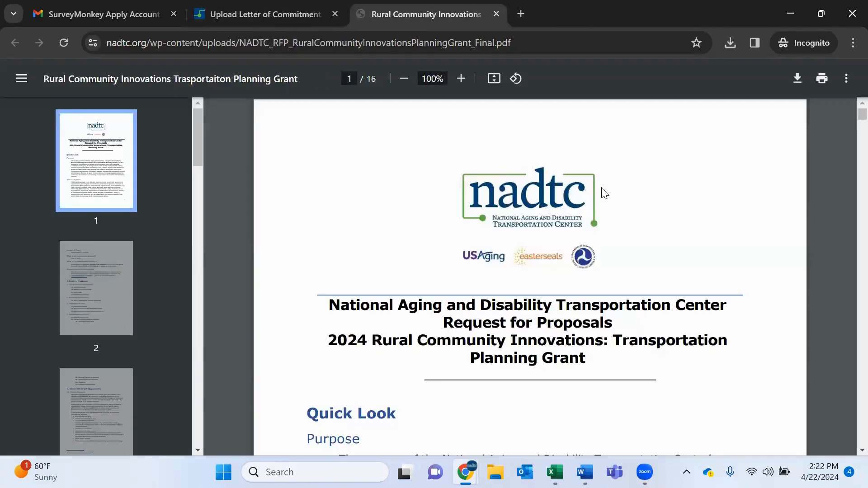
scroll(605, 193, "down", 20)
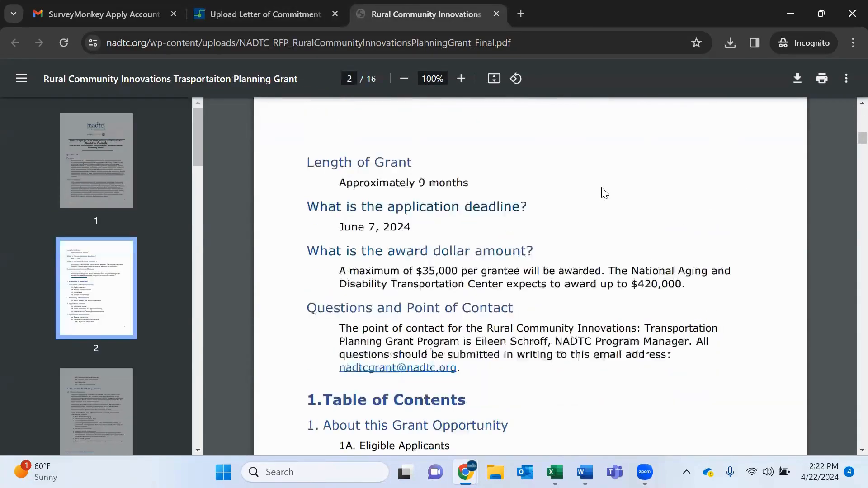
left_click(496, 14)
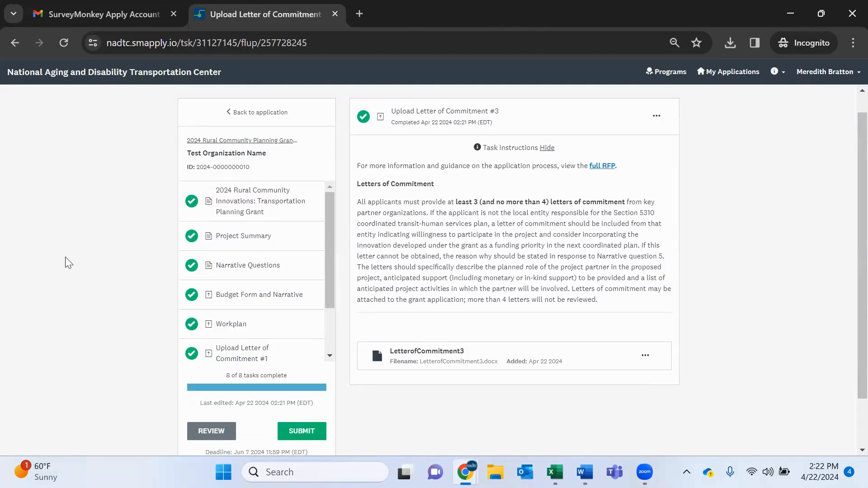
Open the application review page from the submit dialog and scroll through the submitted responses.
scroll(68, 262, "down", 2)
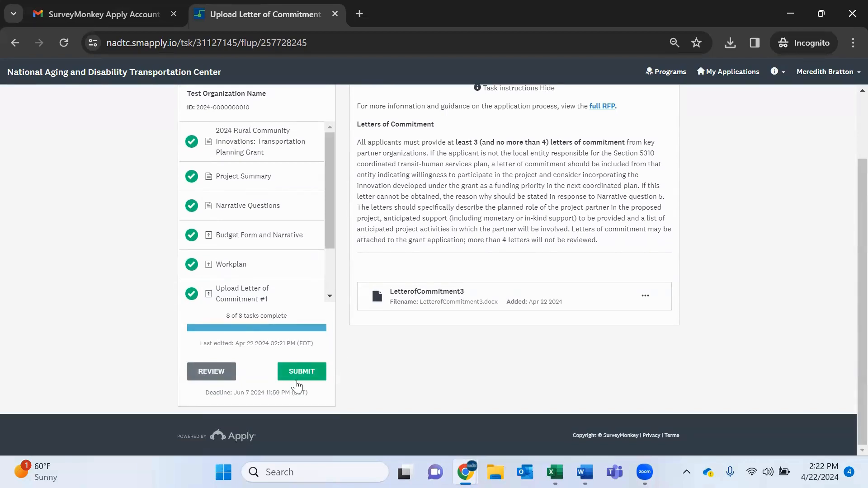
left_click(292, 378)
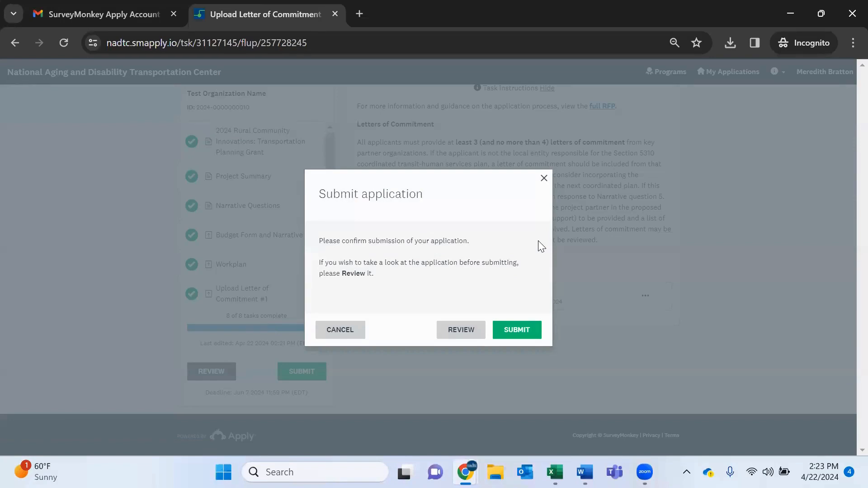
left_click(462, 335)
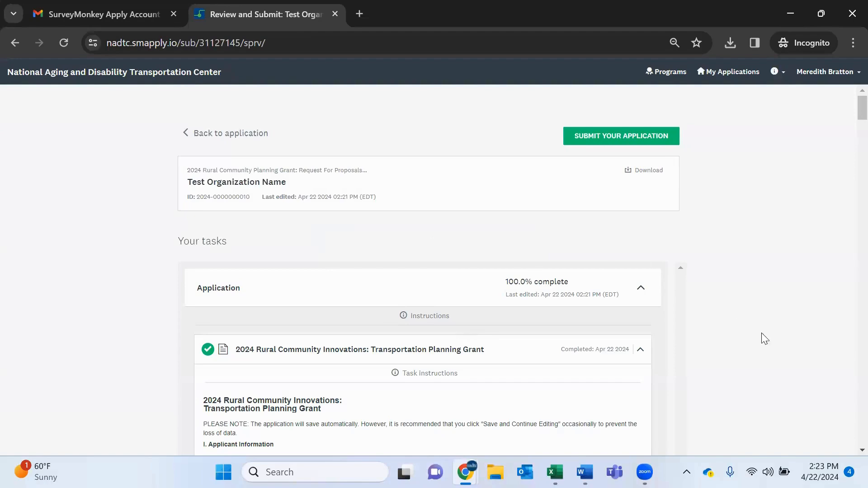
scroll(795, 385, "down", 3)
scroll(590, 393, "down", 1)
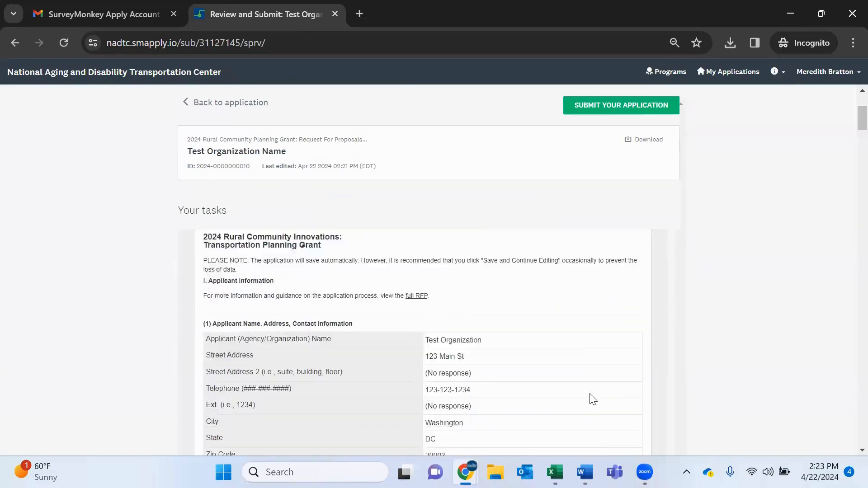
scroll(590, 393, "up", 3)
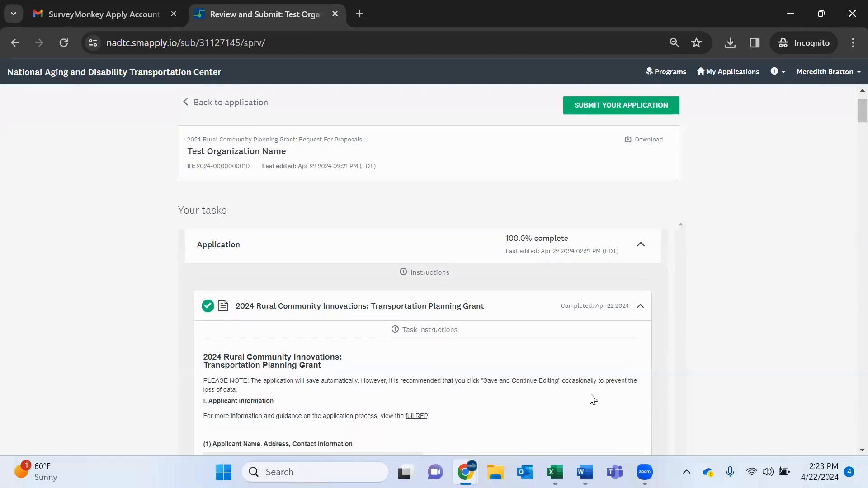
scroll(593, 399, "down", 6)
scroll(592, 398, "down", 10)
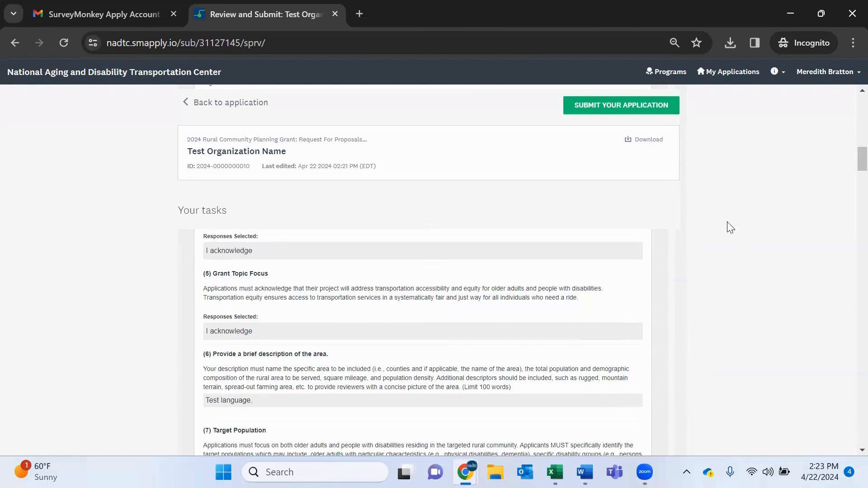
Download the application as a PDF, page through it, and close its tab.
left_click(634, 144)
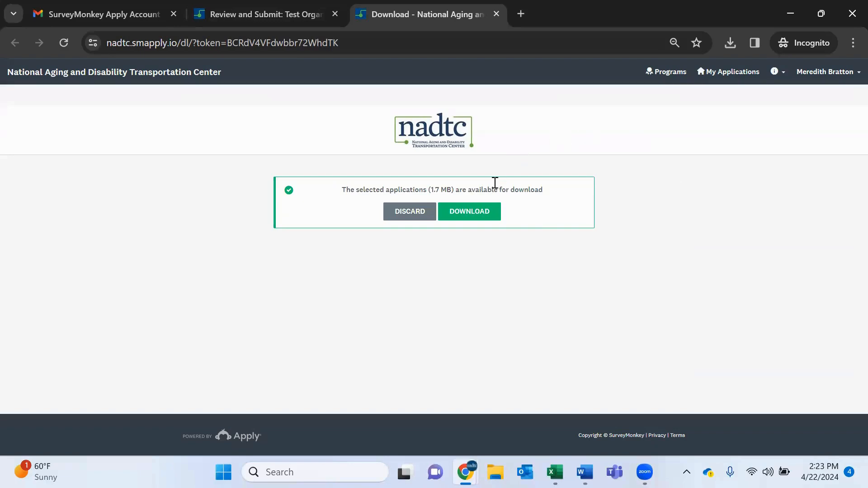
left_click(477, 216)
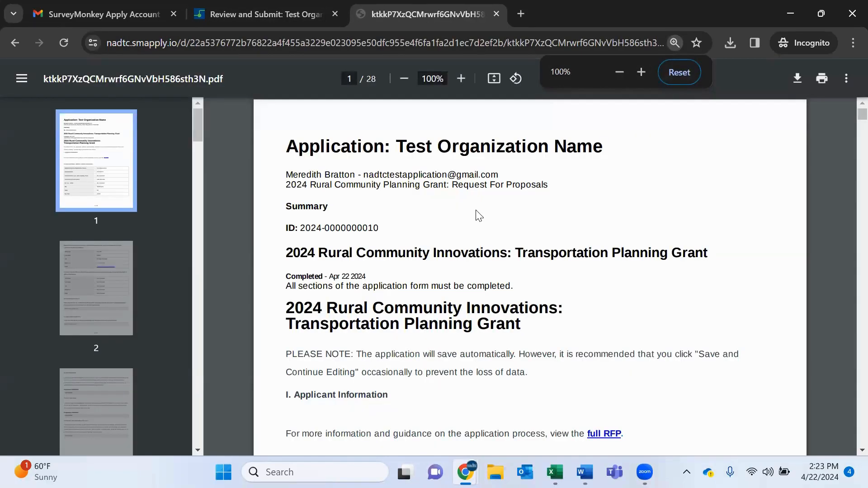
scroll(476, 211, "down", 12)
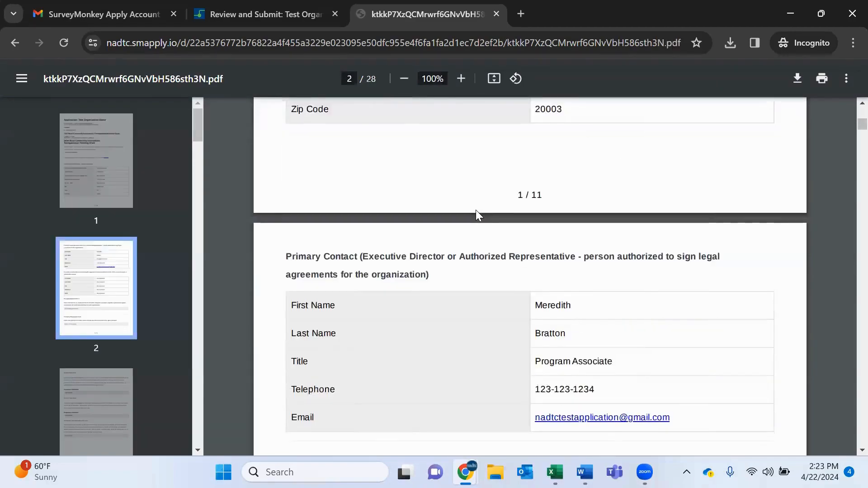
scroll(476, 210, "down", 14)
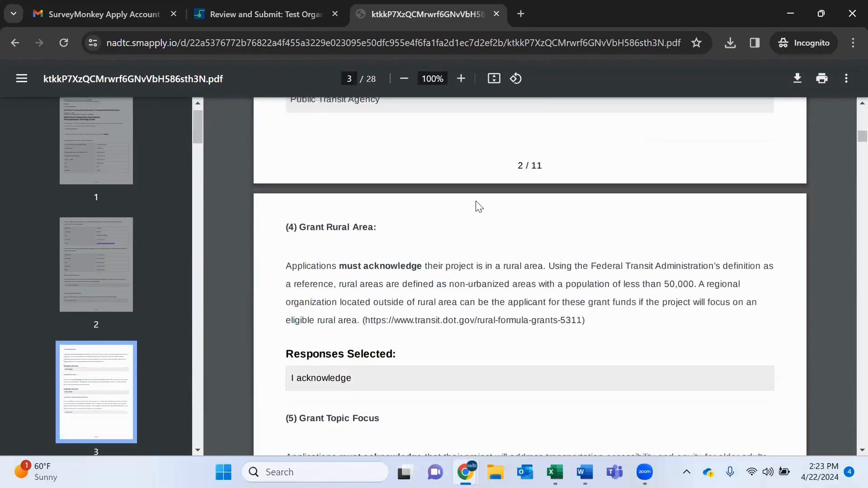
scroll(479, 208, "down", 11)
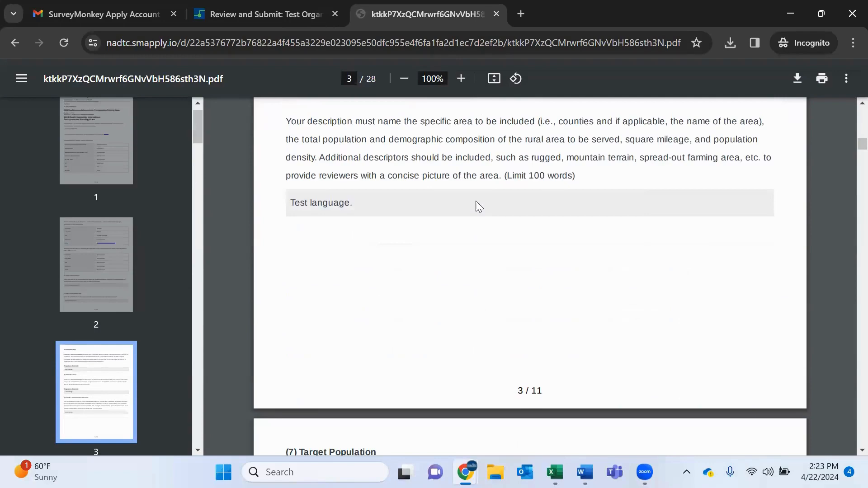
scroll(480, 207, "down", 3)
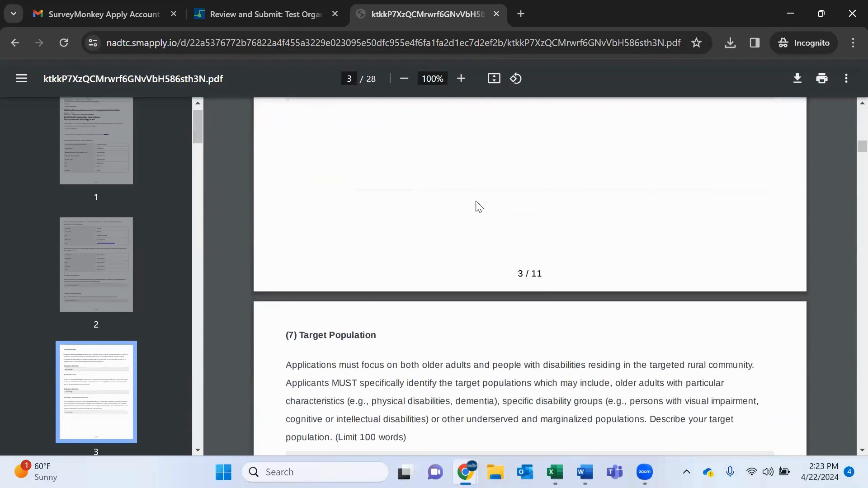
left_click(497, 14)
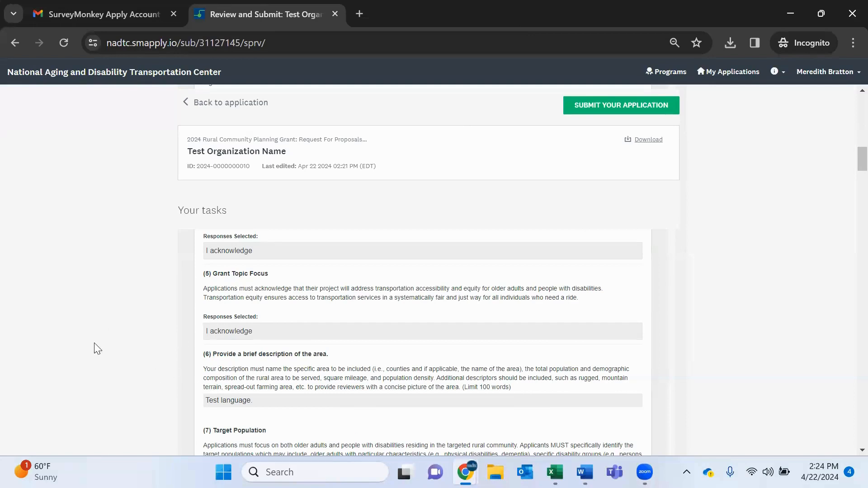
Return to the application, reopen the 2024 Rural Community Innovations task for editing, and mark it as complete again.
scroll(91, 255, "up", 2)
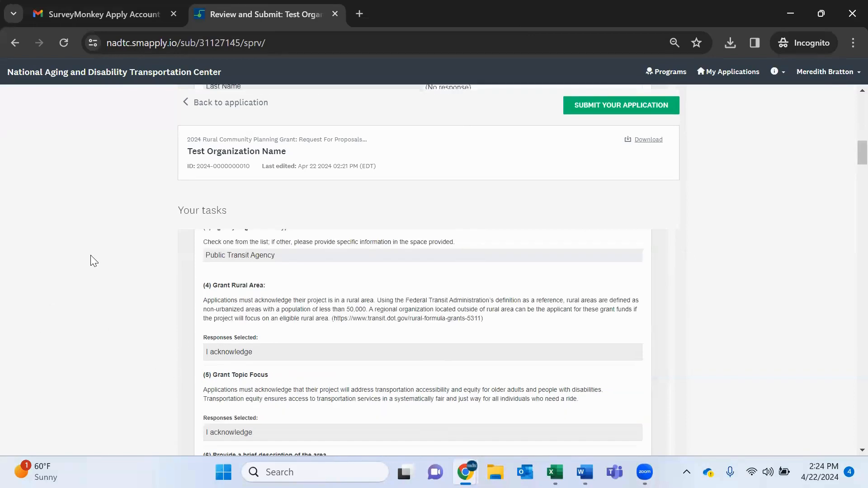
left_click(218, 103)
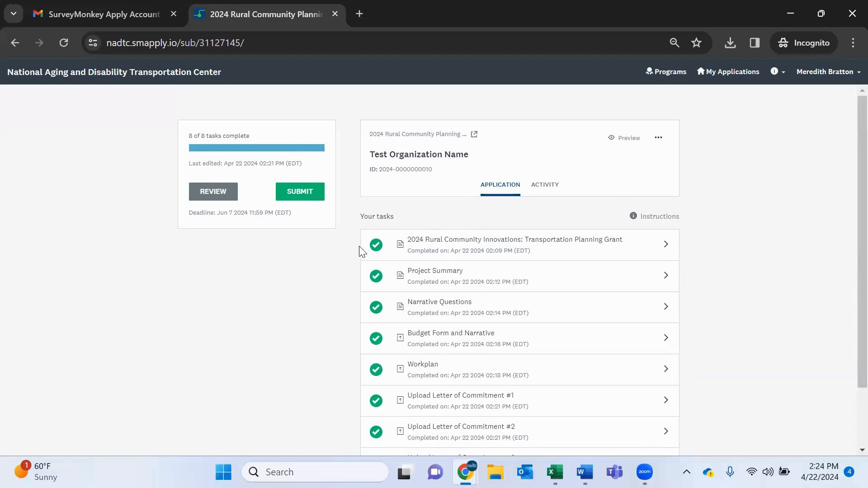
left_click(483, 256)
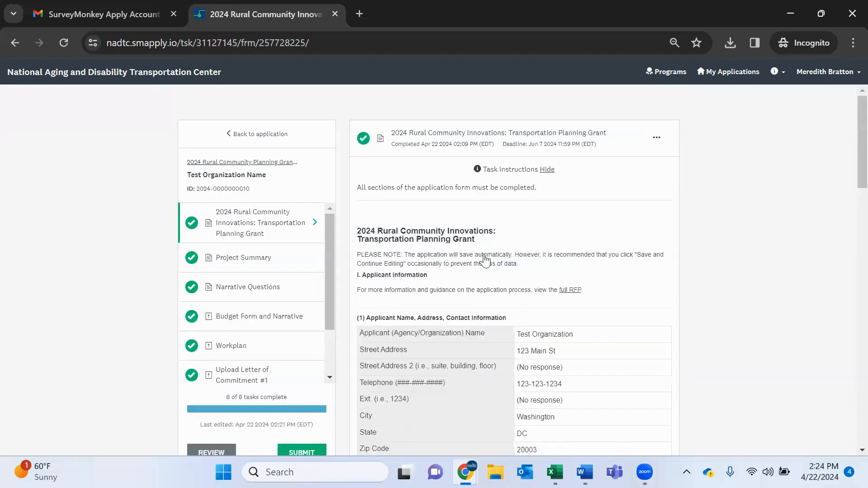
scroll(485, 261, "down", 1)
scroll(485, 261, "up", 1)
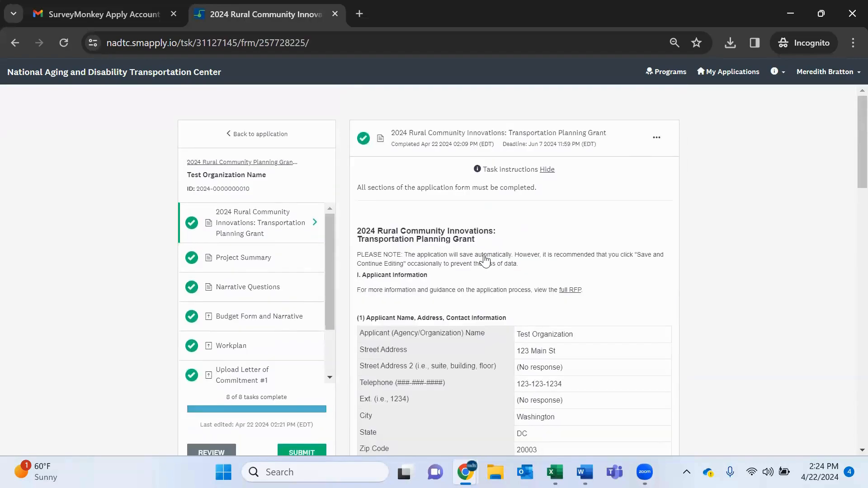
left_click(652, 143)
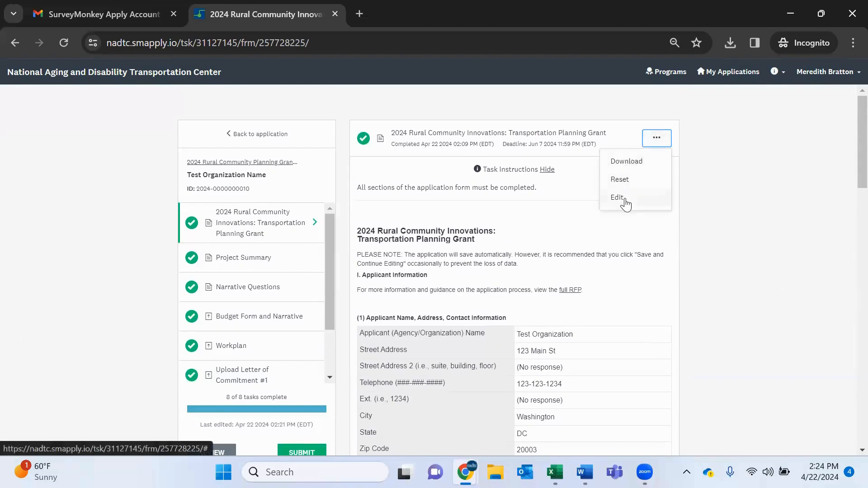
left_click(618, 198)
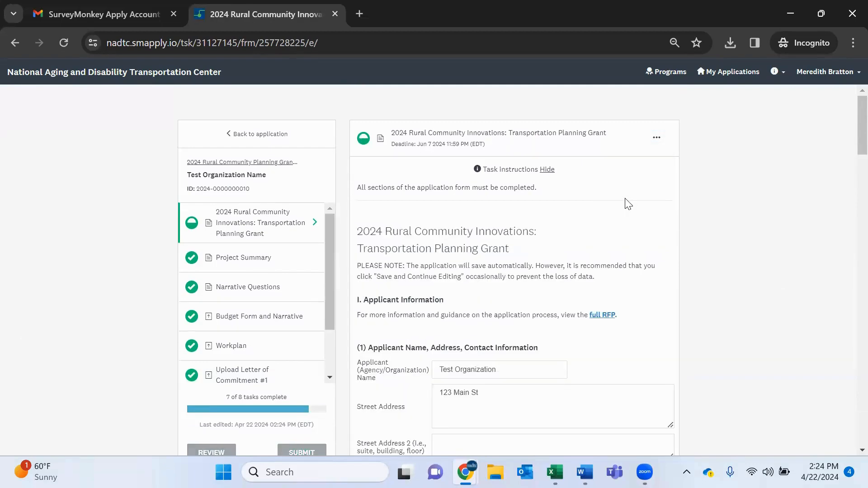
scroll(628, 204, "down", 15)
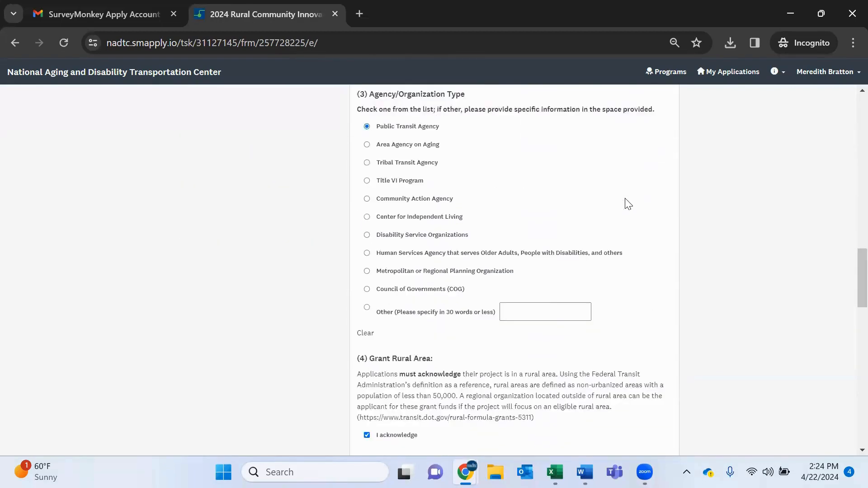
scroll(628, 204, "down", 15)
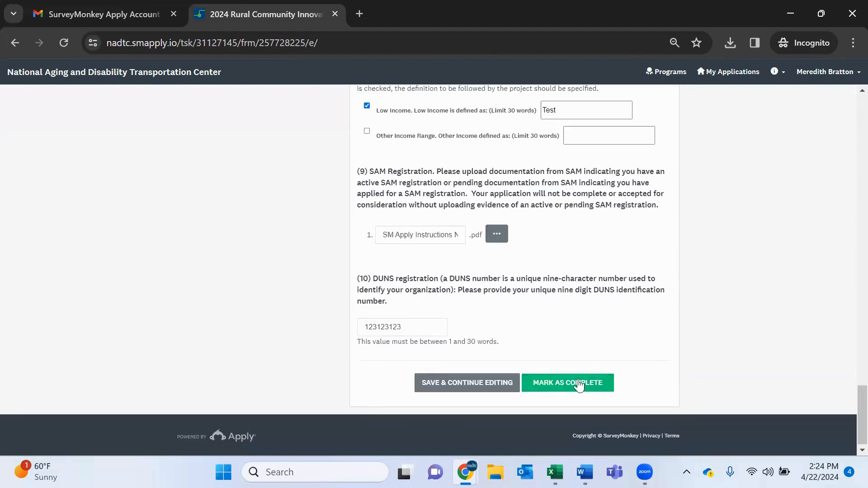
left_click(578, 383)
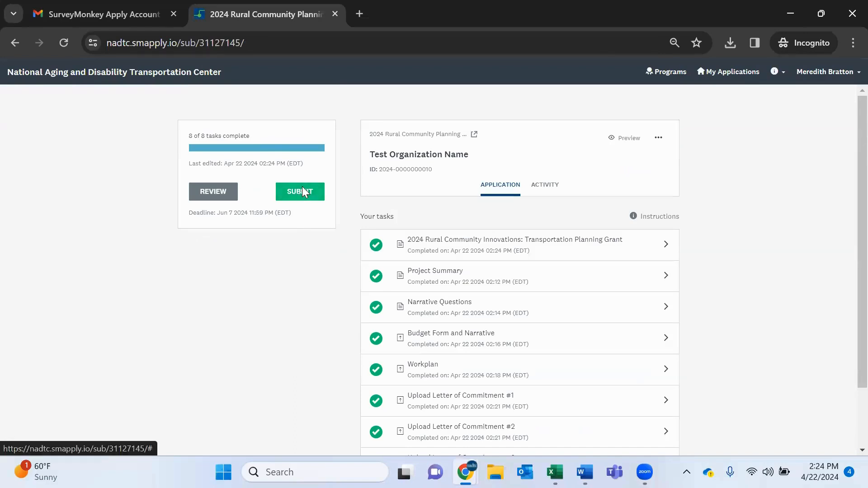
Open the review page from the submit dialog, then submit the application and confirm the submission.
left_click(302, 190)
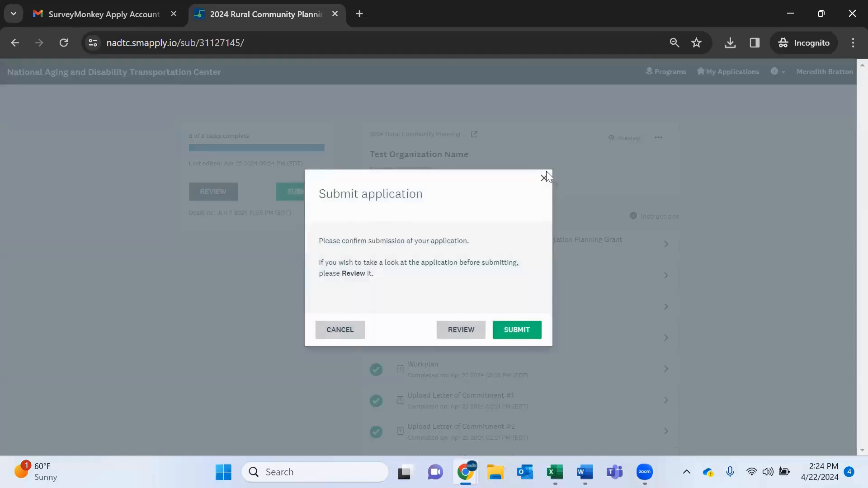
left_click(459, 330)
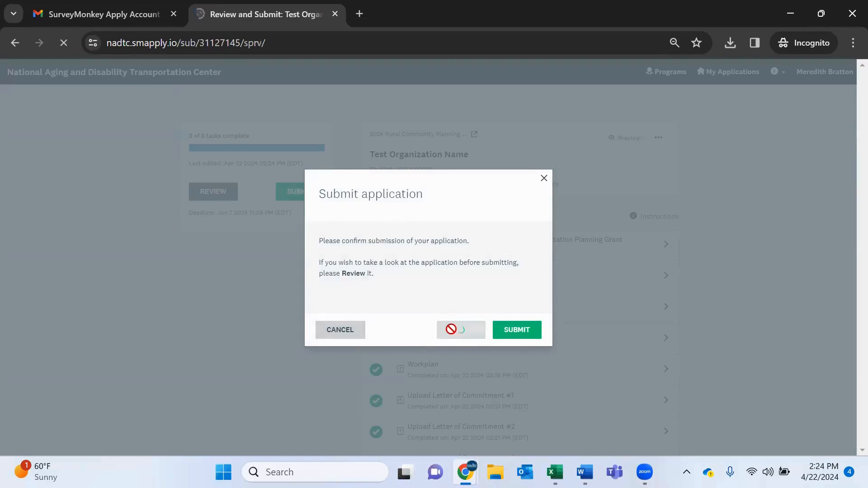
scroll(450, 329, "down", 10)
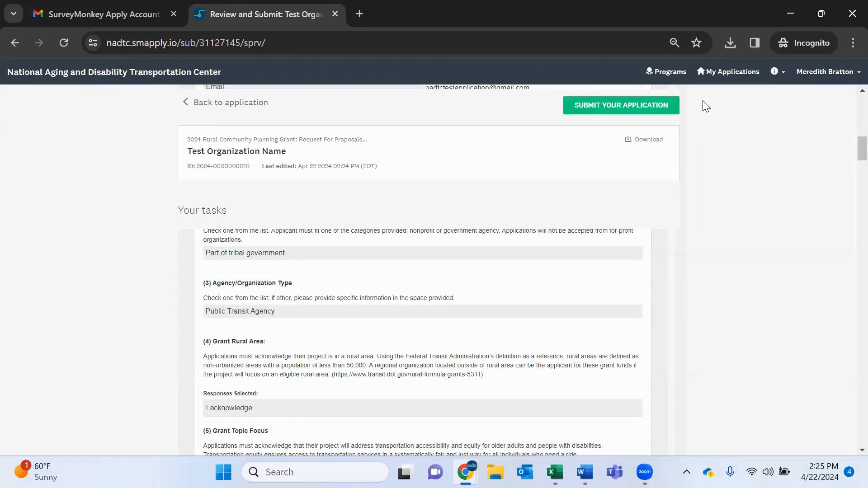
left_click(657, 108)
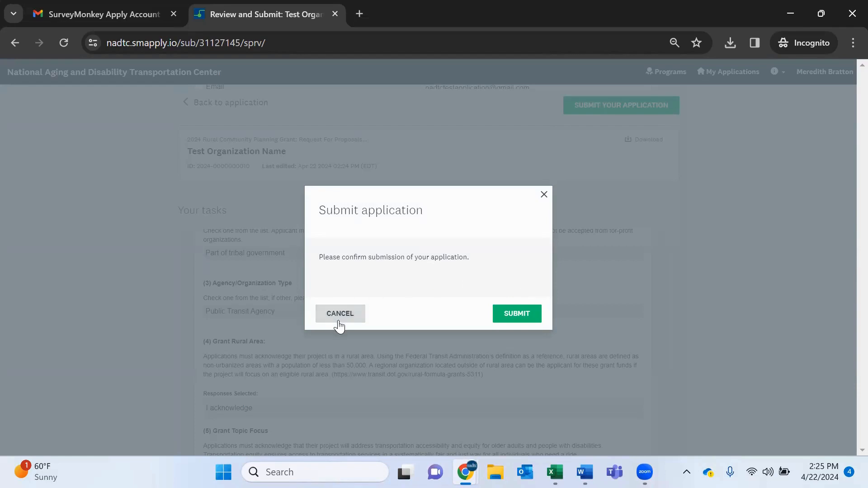
left_click(527, 313)
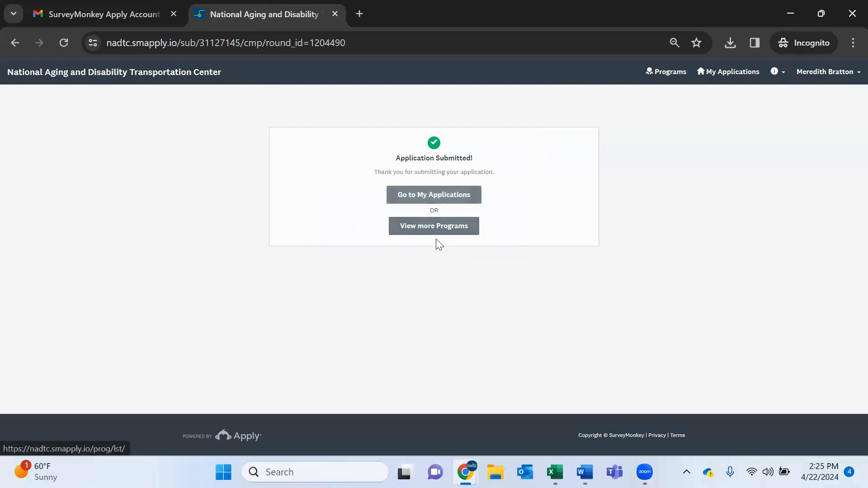
Switch to the Gmail tab and open the application-submitted confirmation email in the inbox.
left_click(86, 13)
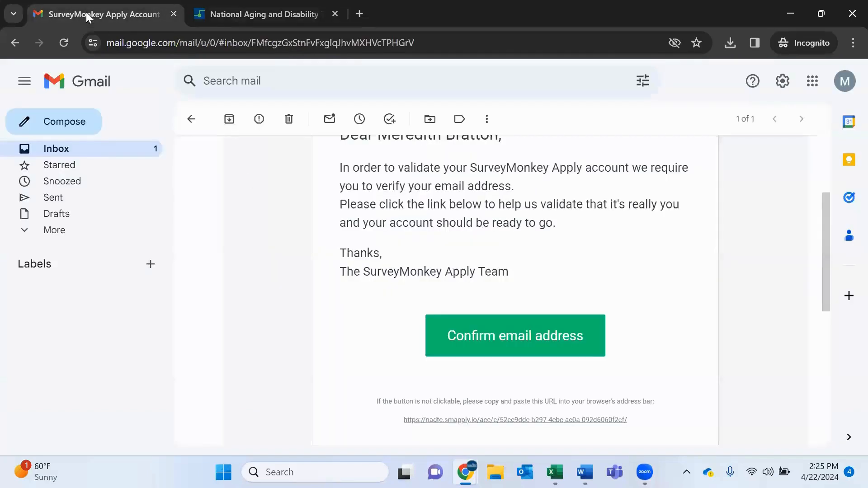
left_click(93, 156)
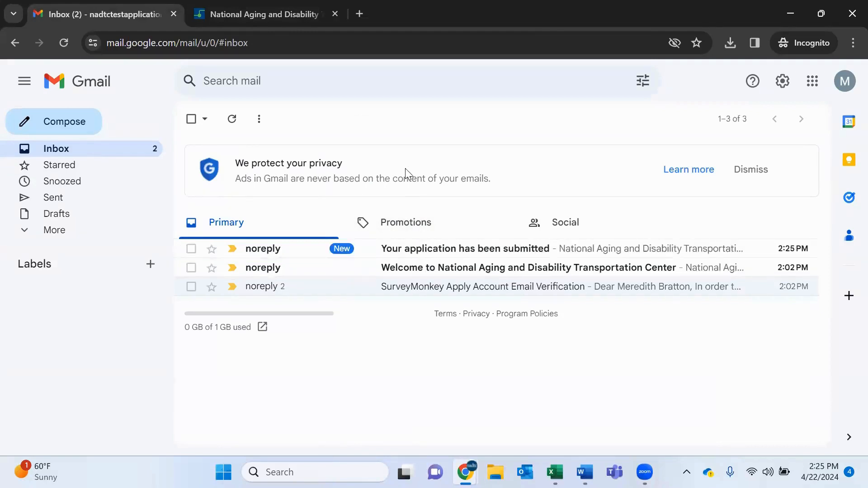
left_click(421, 246)
scroll(421, 246, "down", 2)
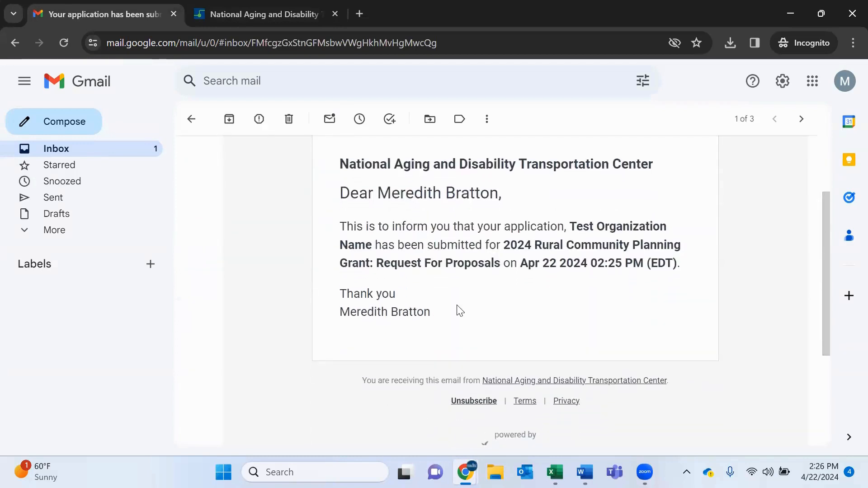
Return to the portal, go to My Applications, and view the submitted application and its first task's responses.
left_click(262, 12)
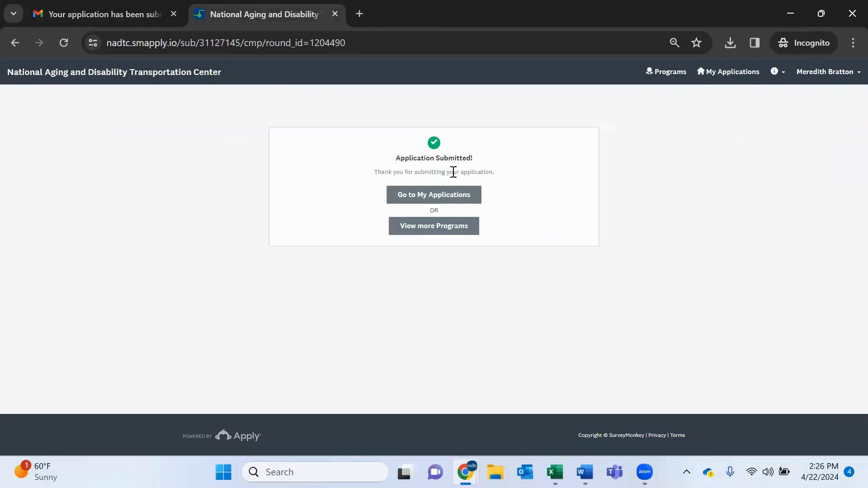
left_click(435, 196)
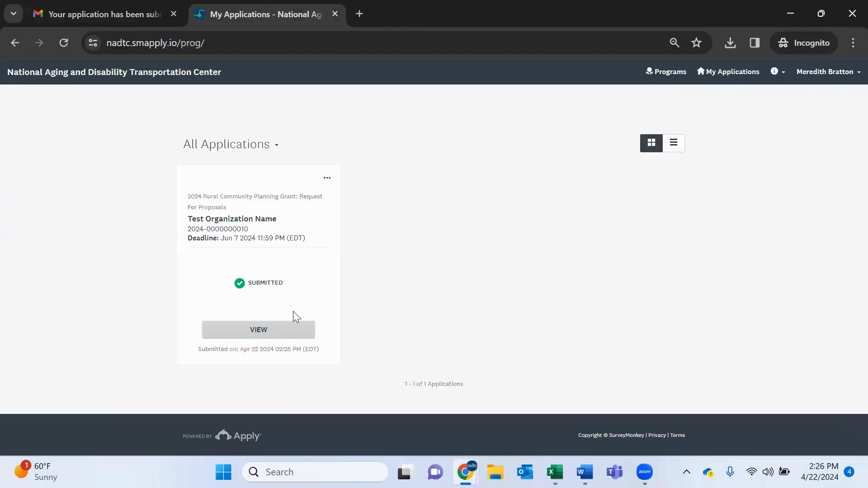
left_click(271, 336)
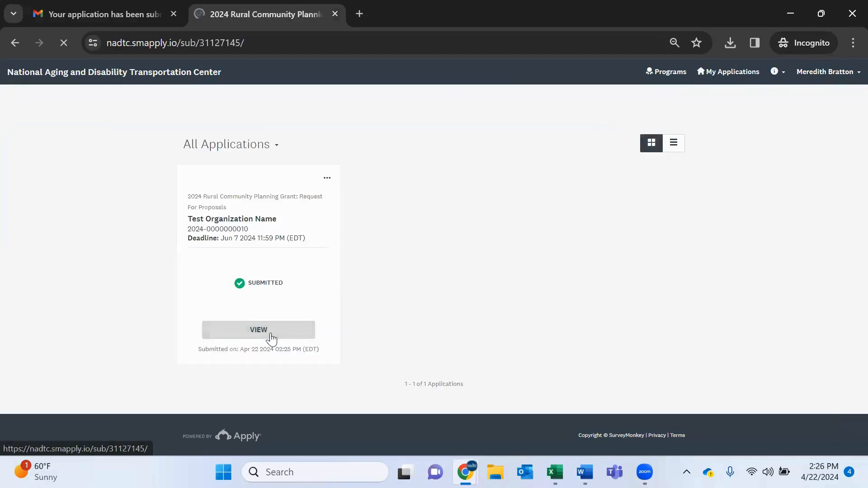
scroll(675, 303, "down", 2)
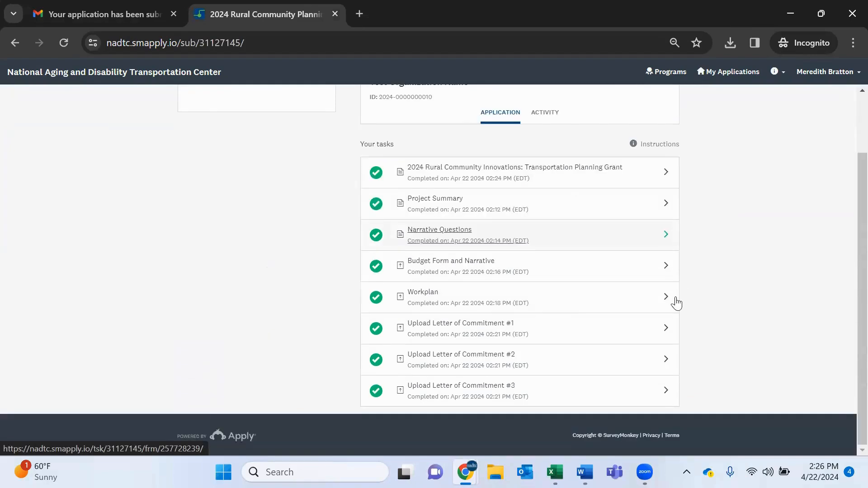
scroll(677, 304, "up", 2)
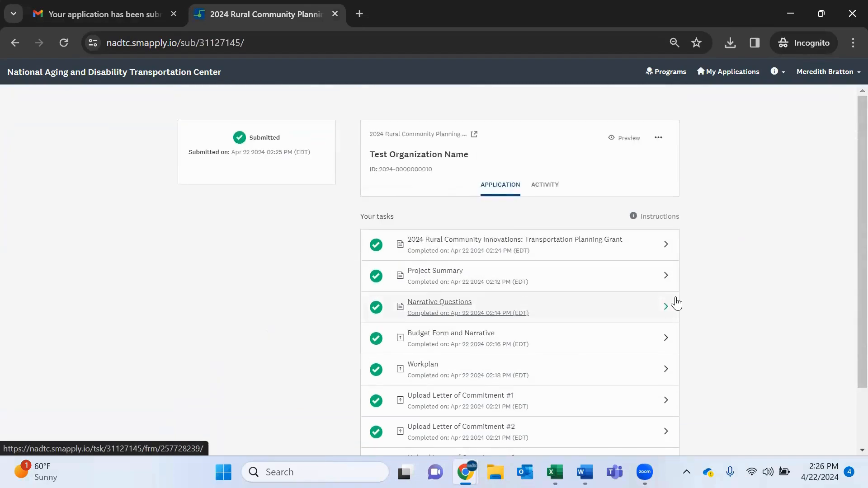
left_click(483, 258)
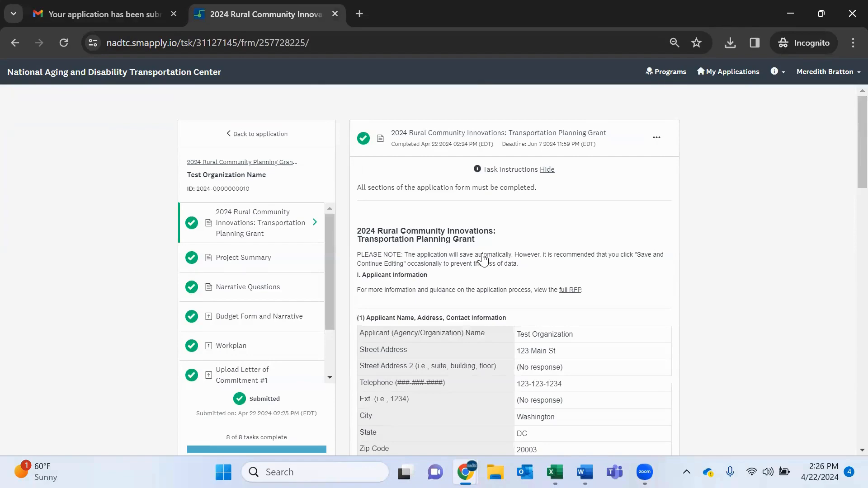
scroll(747, 261, "down", 5)
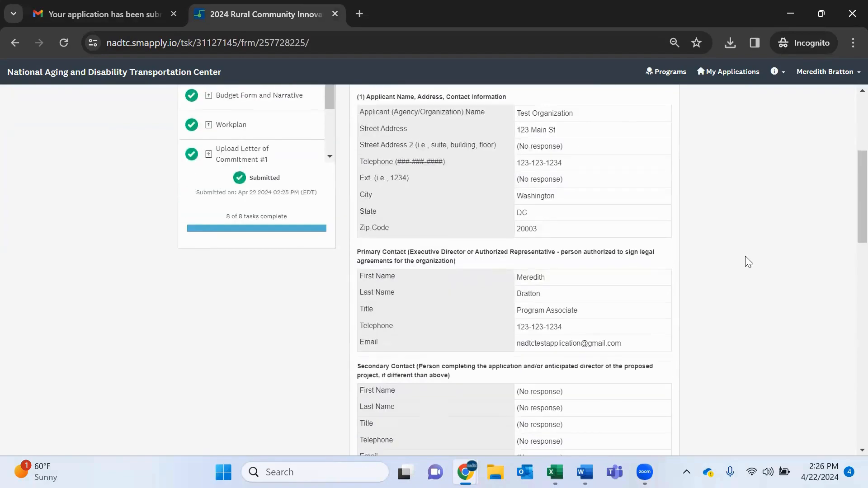
scroll(745, 256, "down", 5)
scroll(745, 256, "up", 10)
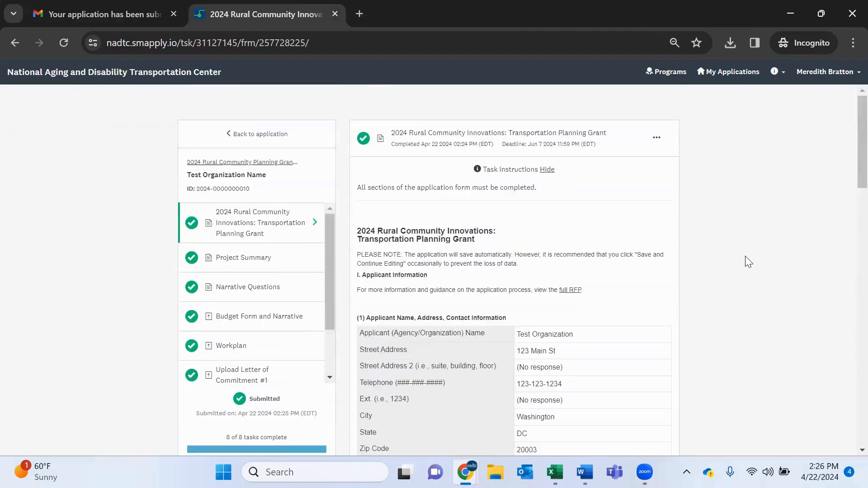
left_click(262, 135)
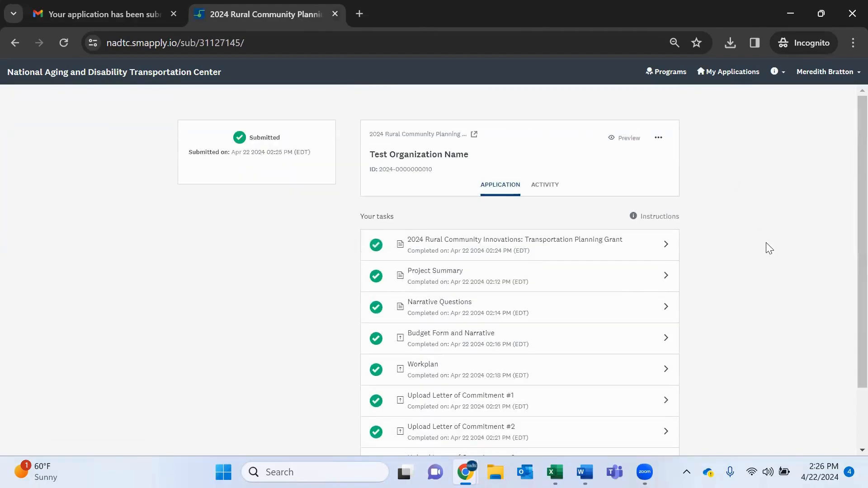